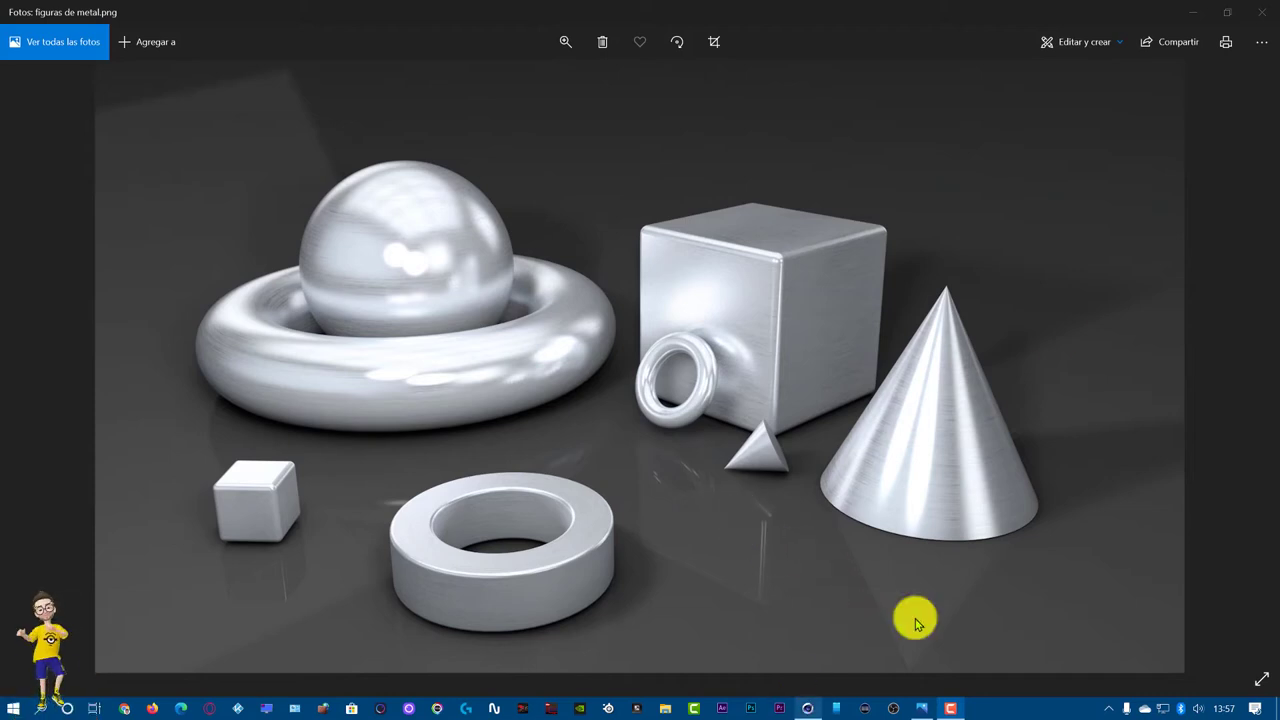
# Step: Close the 'figuras de metal.png' reference render in Photos to reveal the desktop
pyautogui.click(1262, 12)
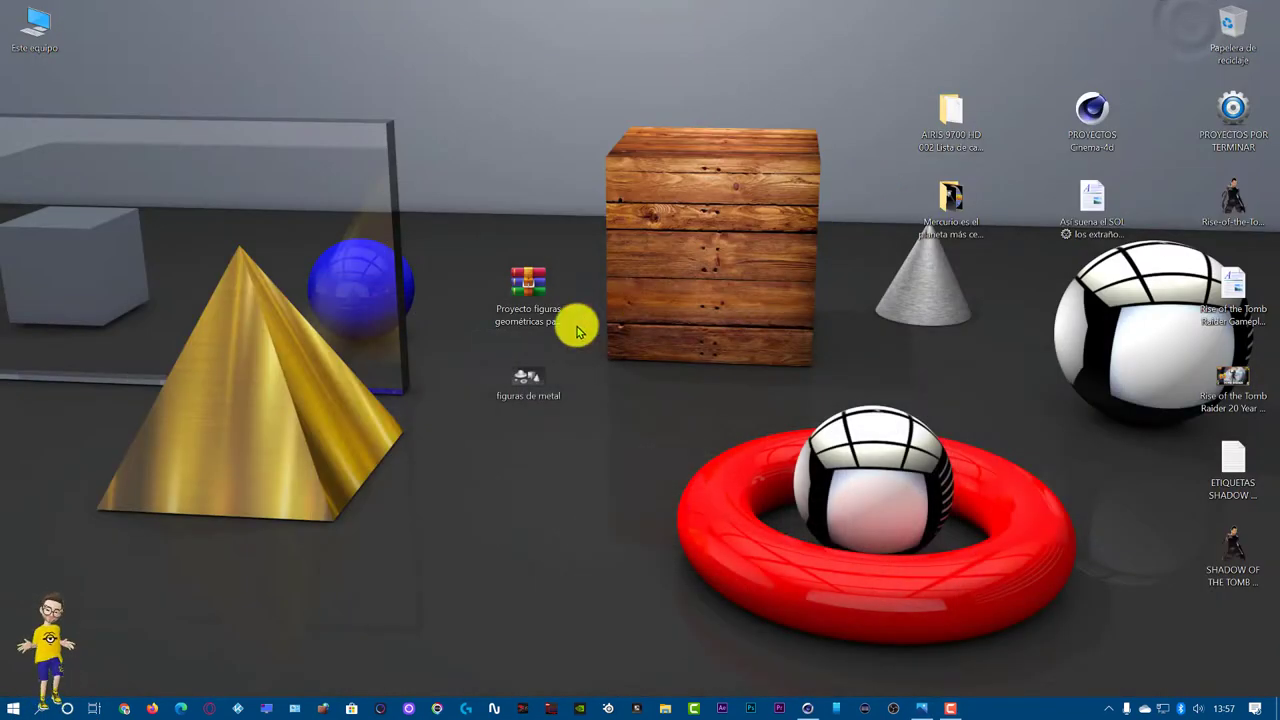
# Step: Extract the project archive here, then group the HDR JPG, metal texture pack and .c4d file
pyautogui.rightClick(527, 312)
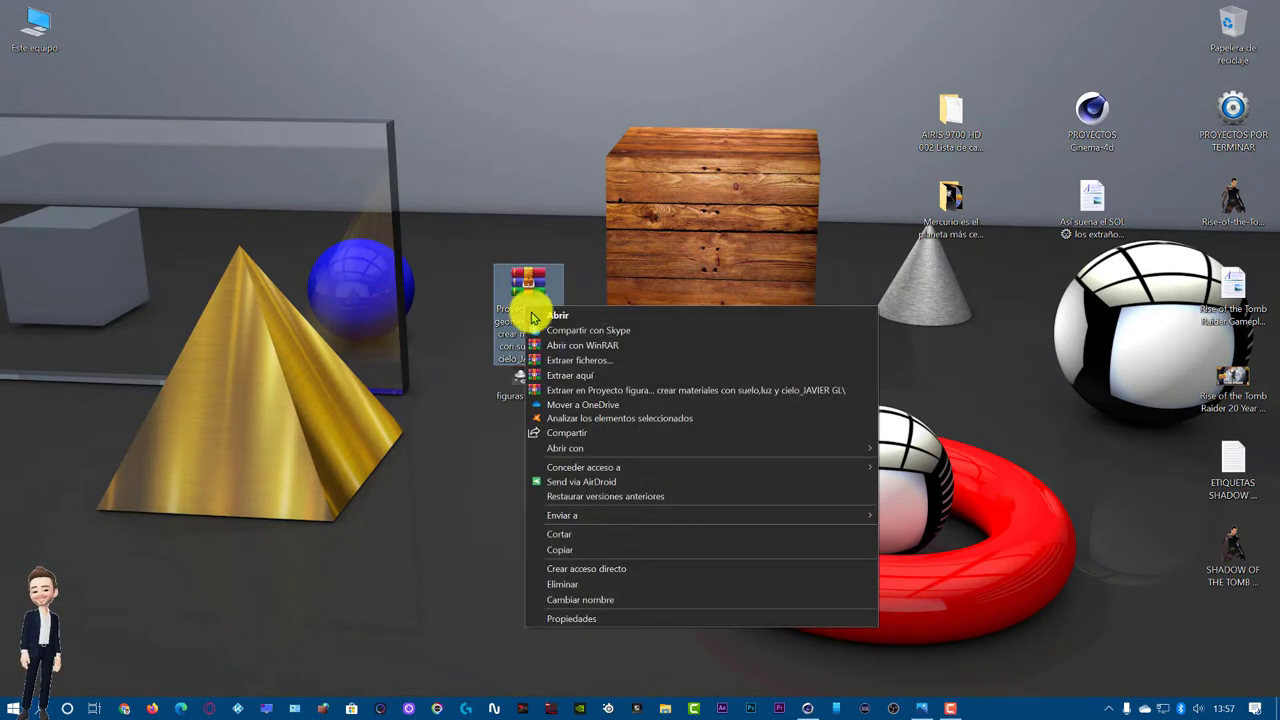
pyautogui.click(563, 366)
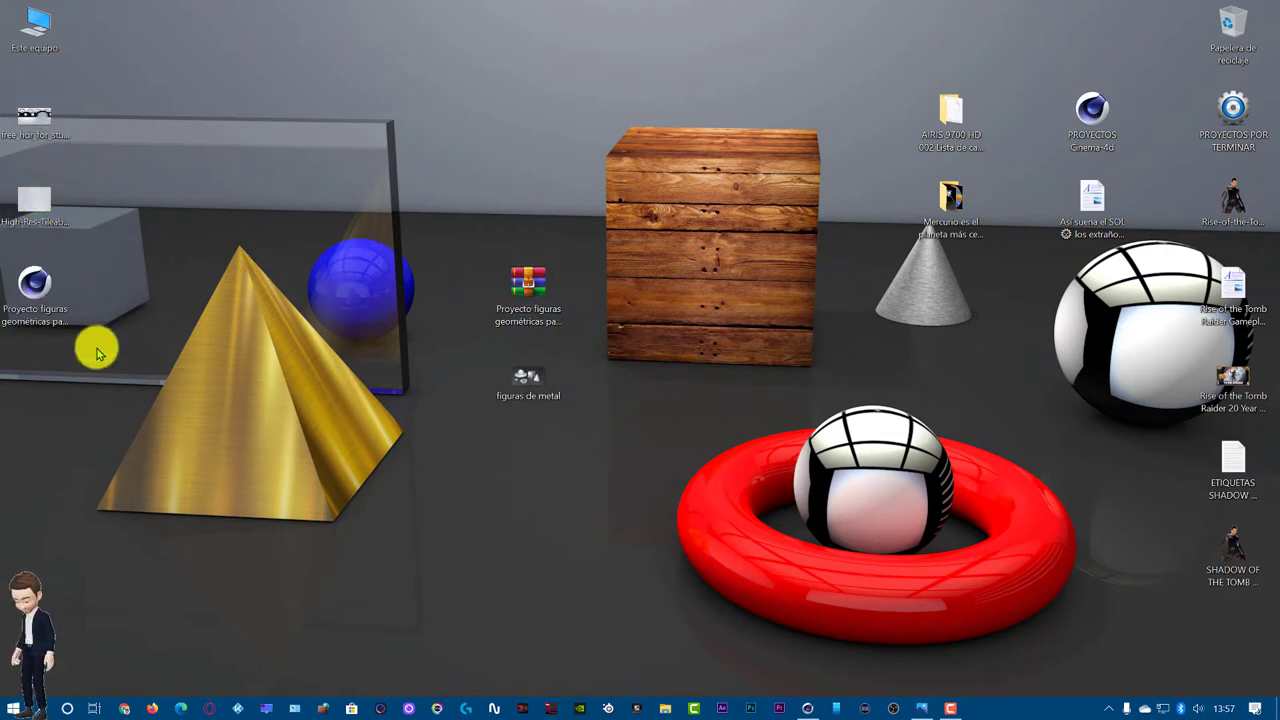
pyautogui.moveTo(20, 129); pyautogui.dragTo(322, 250)
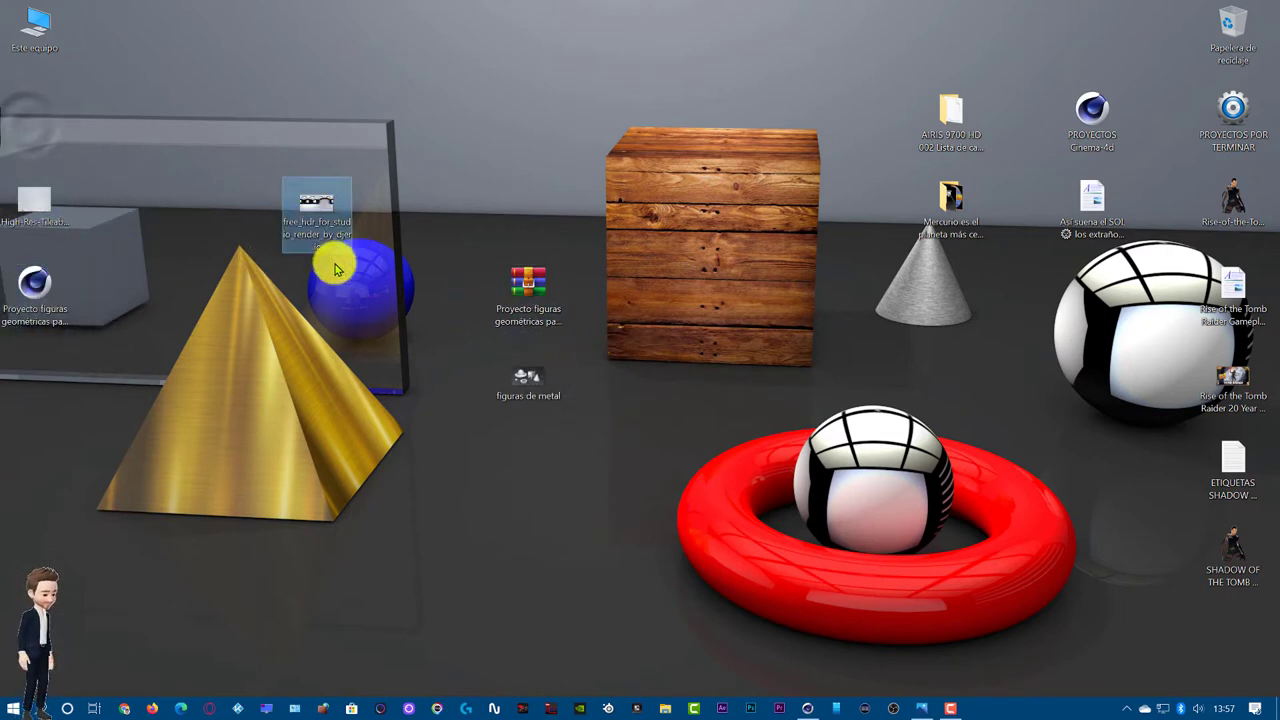
pyautogui.moveTo(36, 204); pyautogui.dragTo(305, 268)
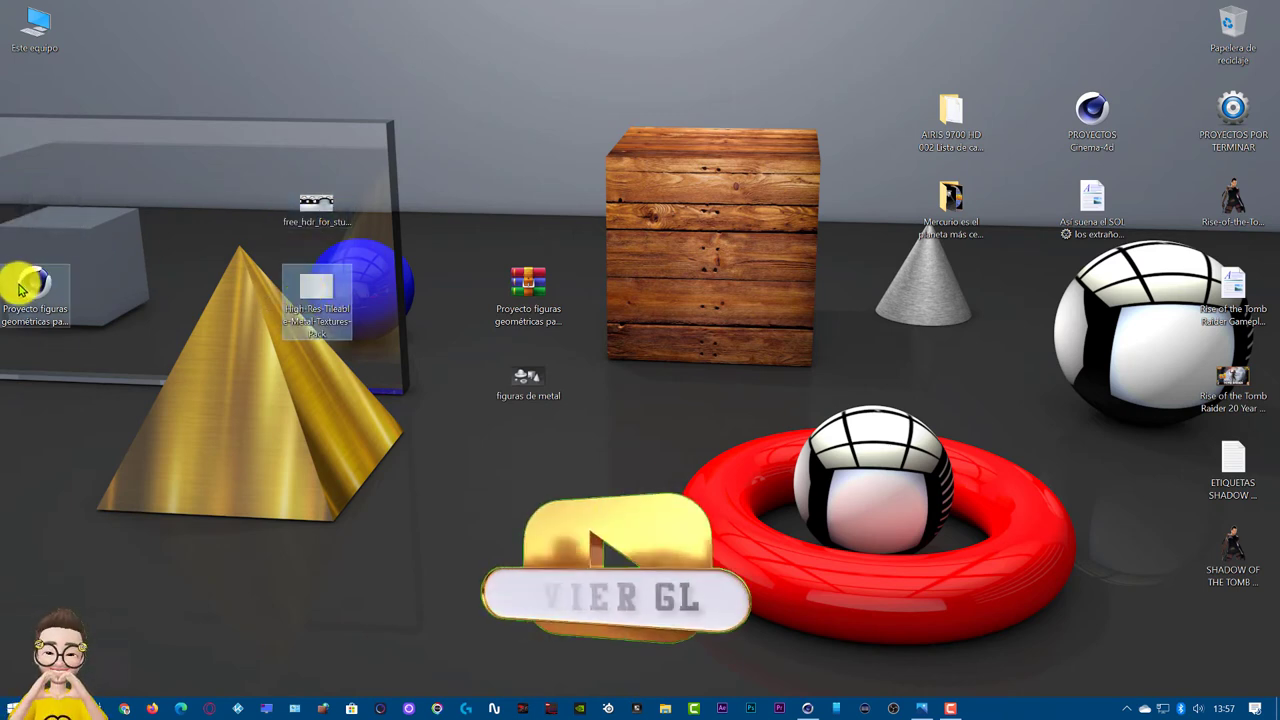
pyautogui.moveTo(23, 286); pyautogui.dragTo(323, 420)
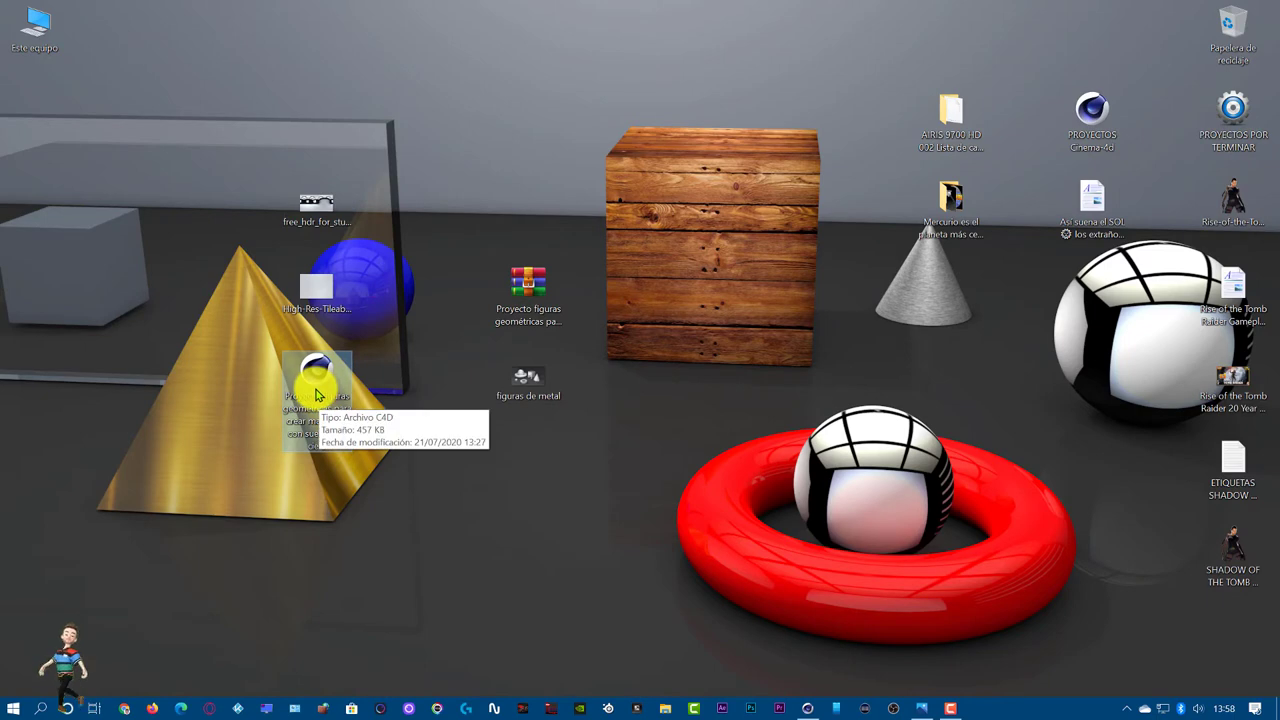
# Step: Switch to Cinema 4D and delete materials Mat, Mat.1 and Mat.2 from the Material Manager
pyautogui.click(808, 703)
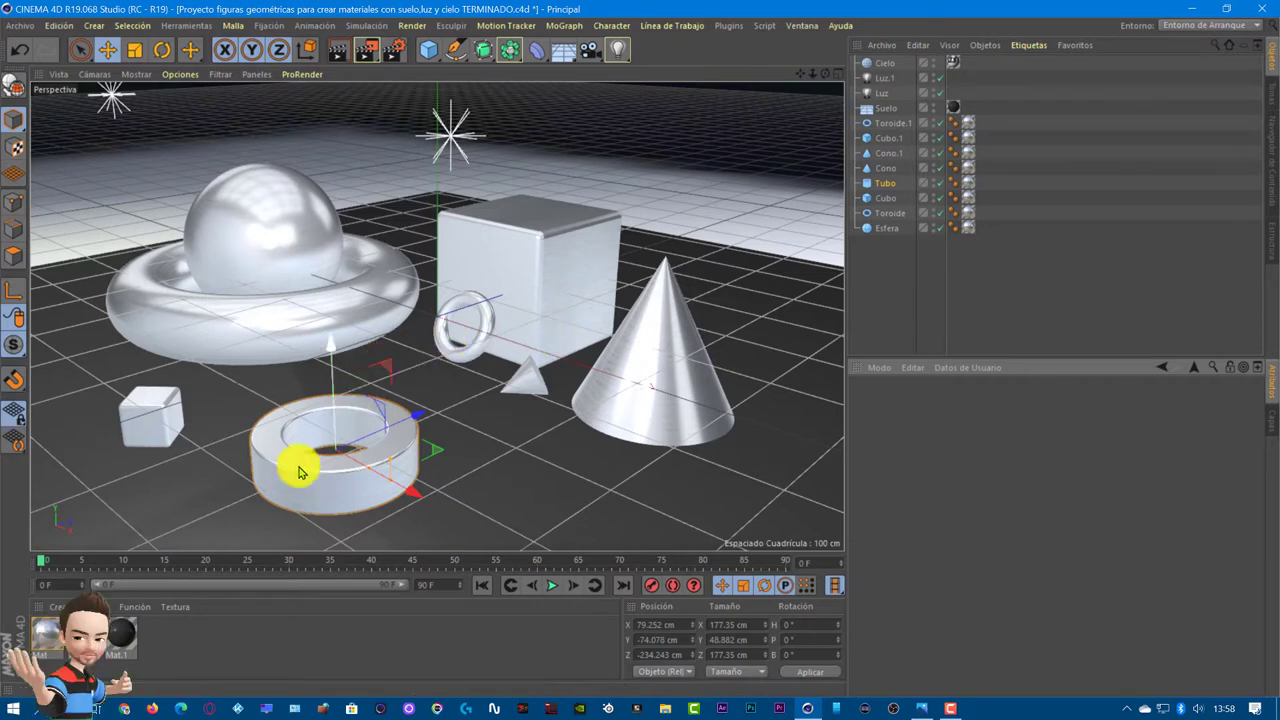
pyautogui.click(172, 634)
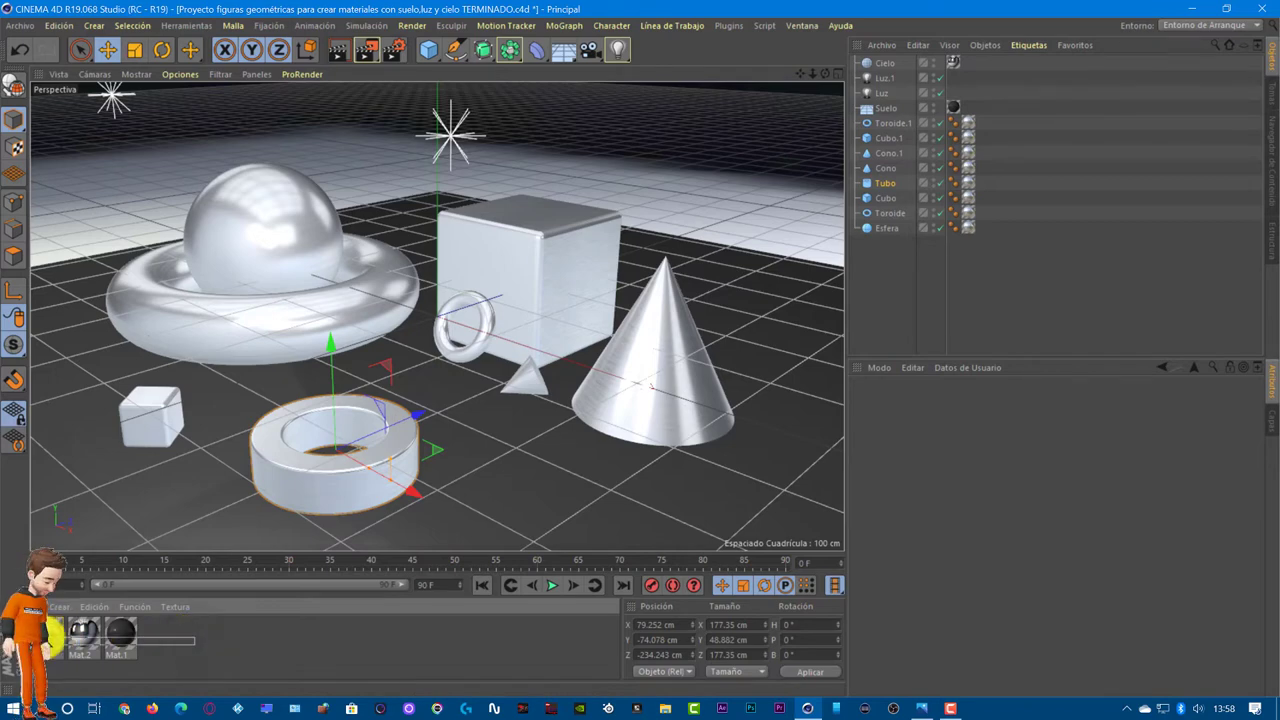
pyautogui.moveTo(52, 630); pyautogui.dragTo(48, 632)
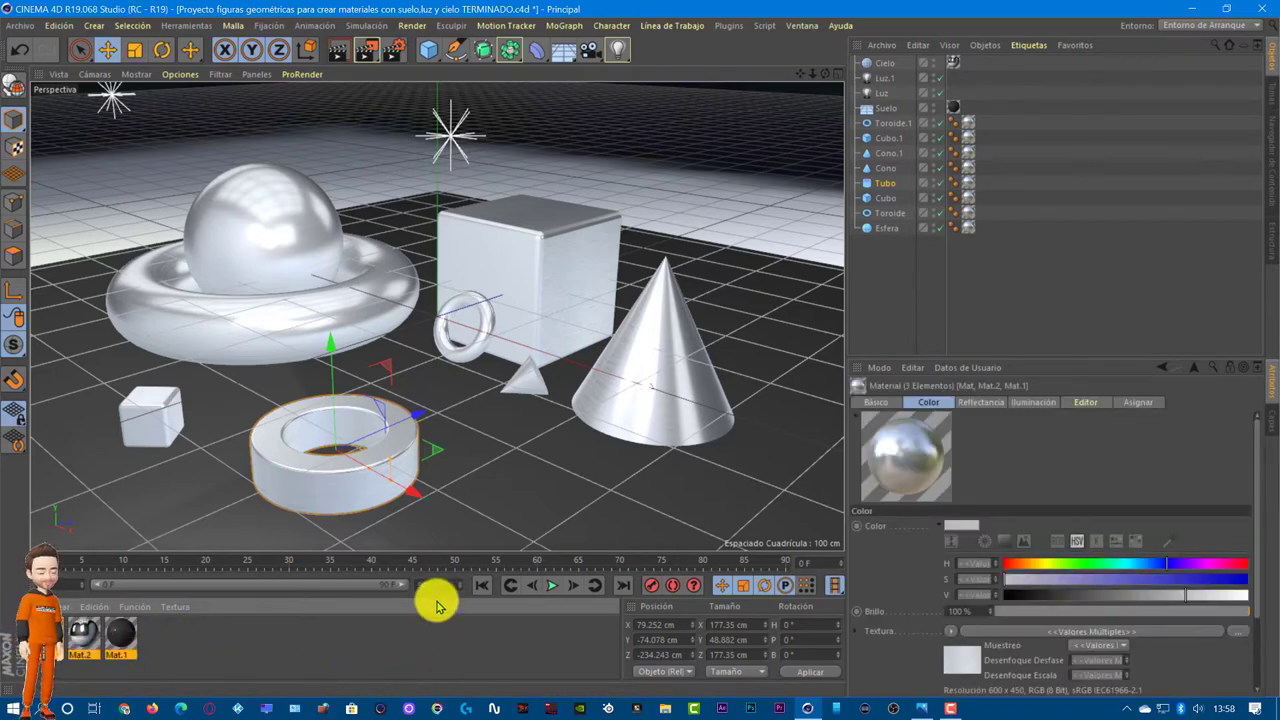
pyautogui.press('Delete')
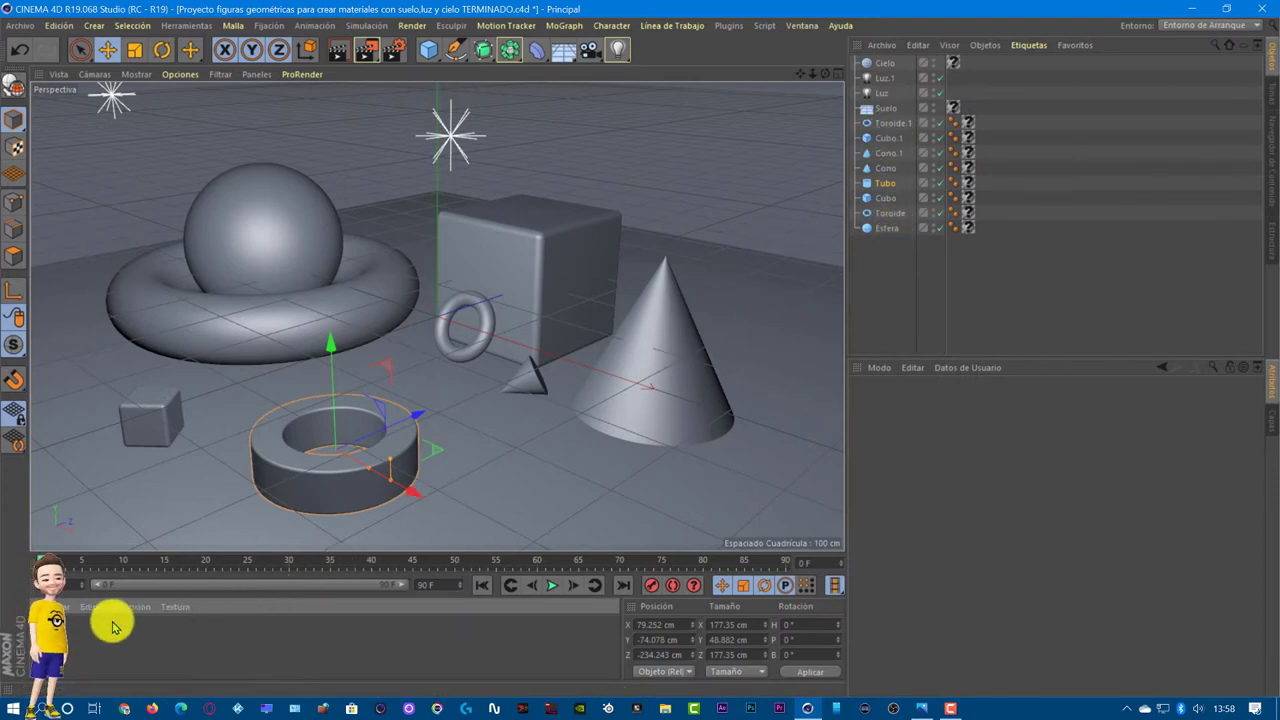
# Step: Add a new material named Mat and set its colour to RGB 190, 190, 190
pyautogui.rightClick(58, 618)
pyautogui.click(86, 484)
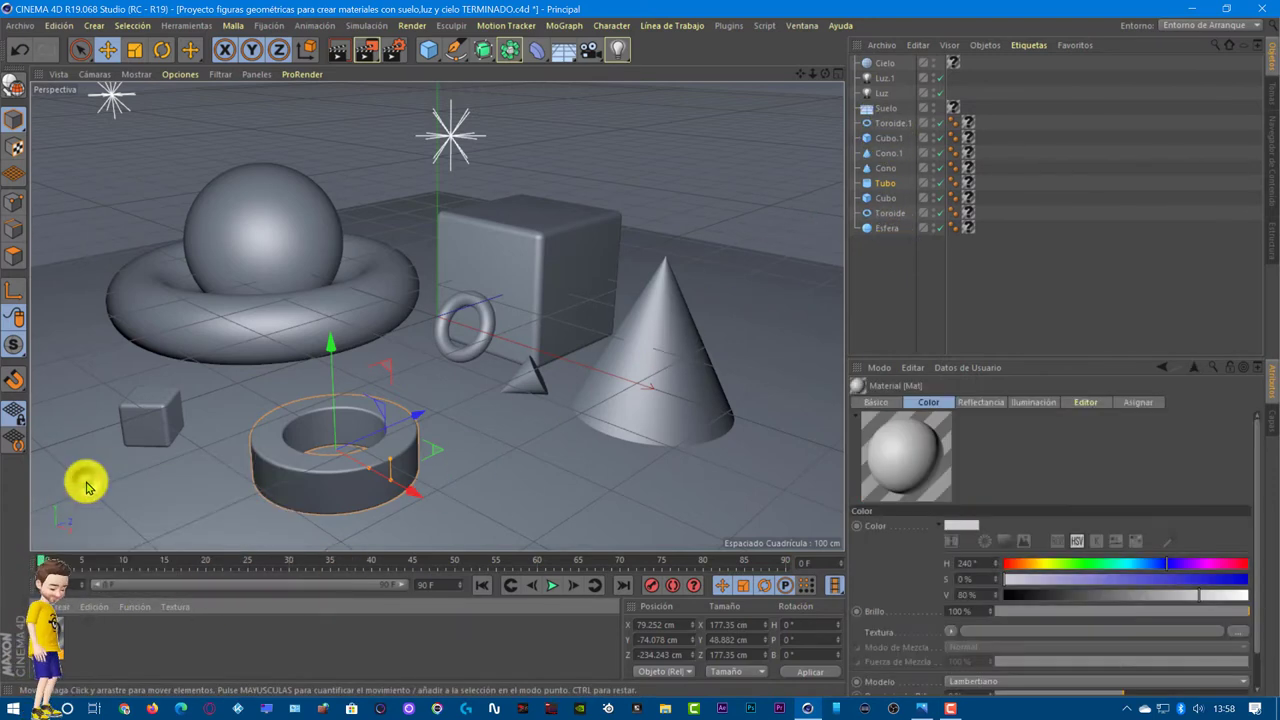
pyautogui.doubleClick(35, 640)
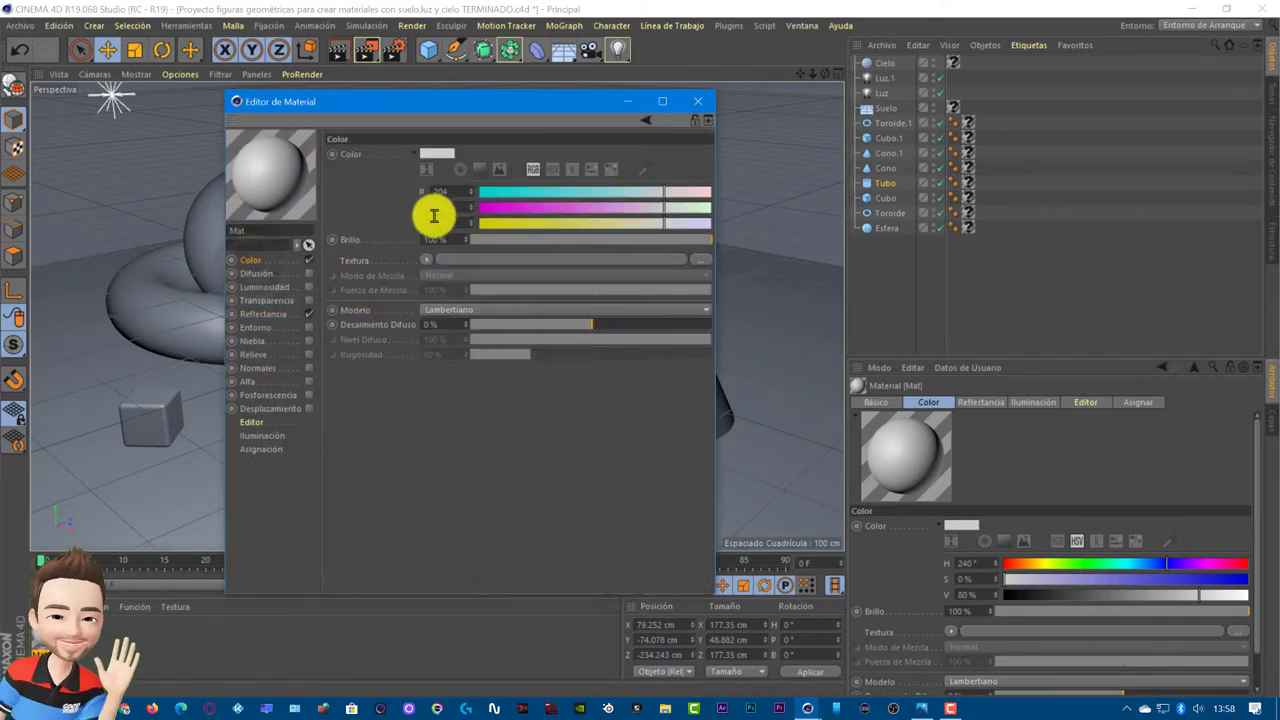
pyautogui.click(458, 192)
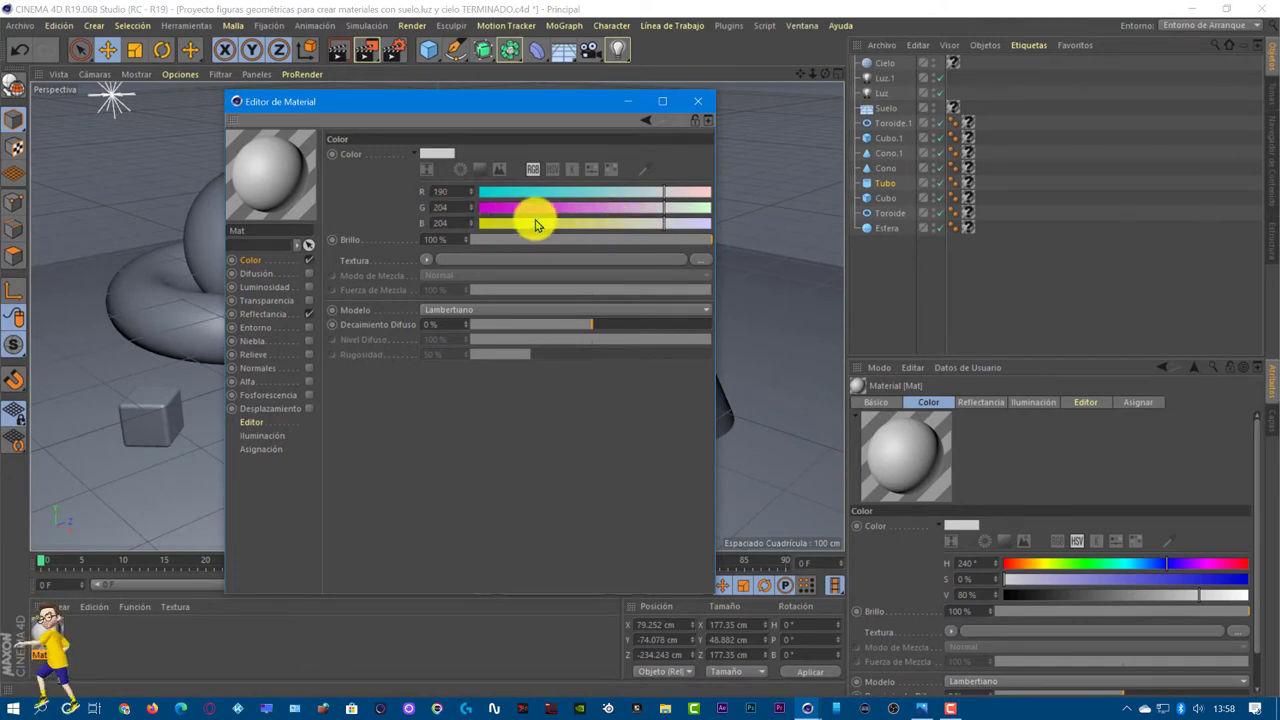
pyautogui.click(452, 206)
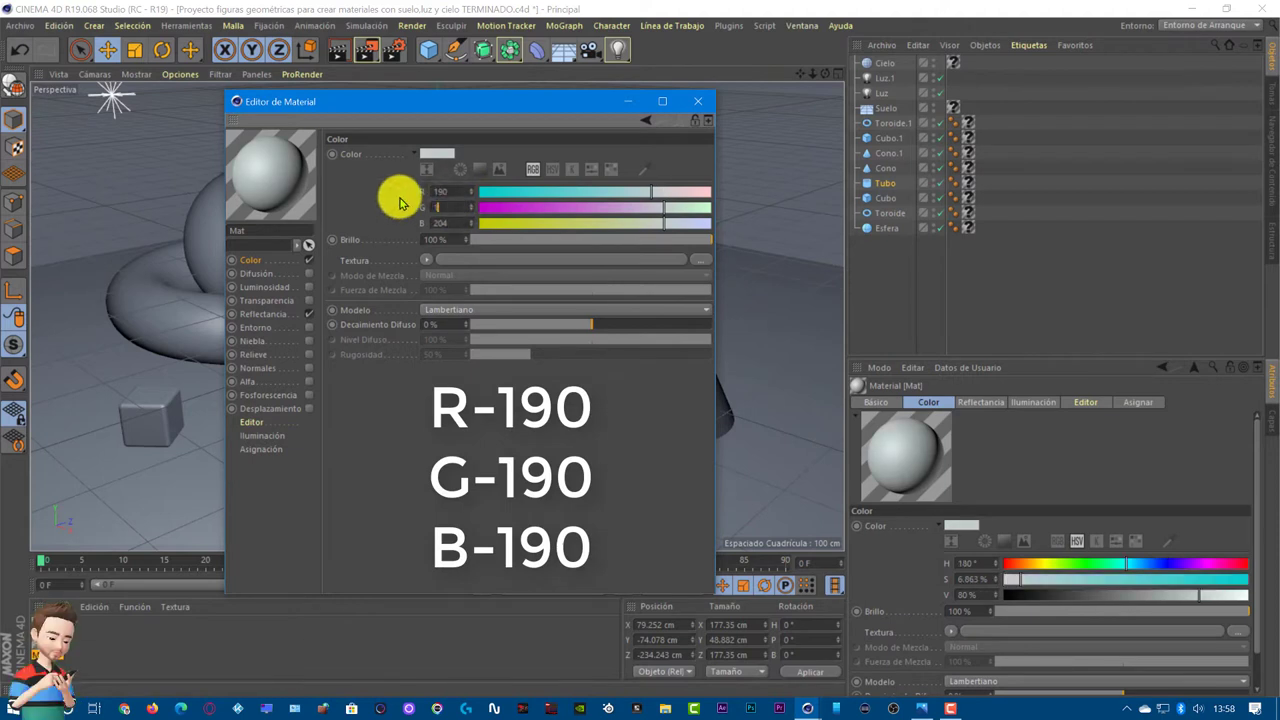
pyautogui.write('190')
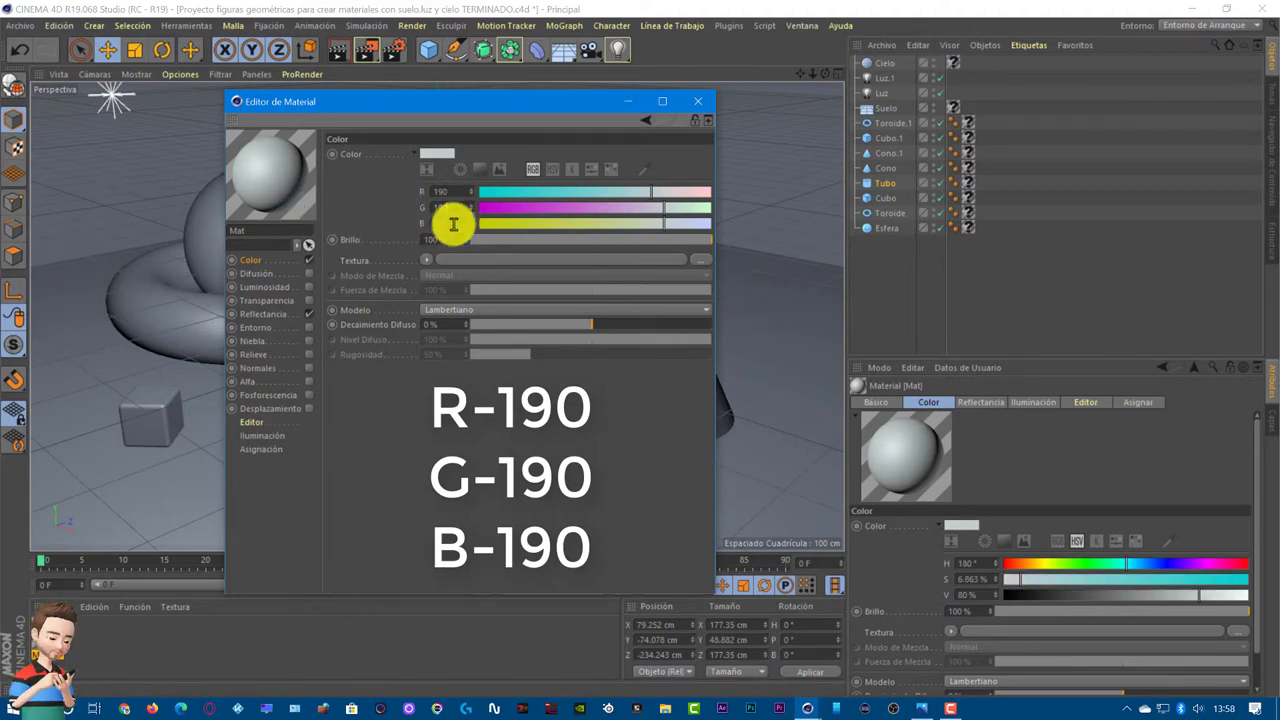
pyautogui.click(414, 224)
pyautogui.write('190')
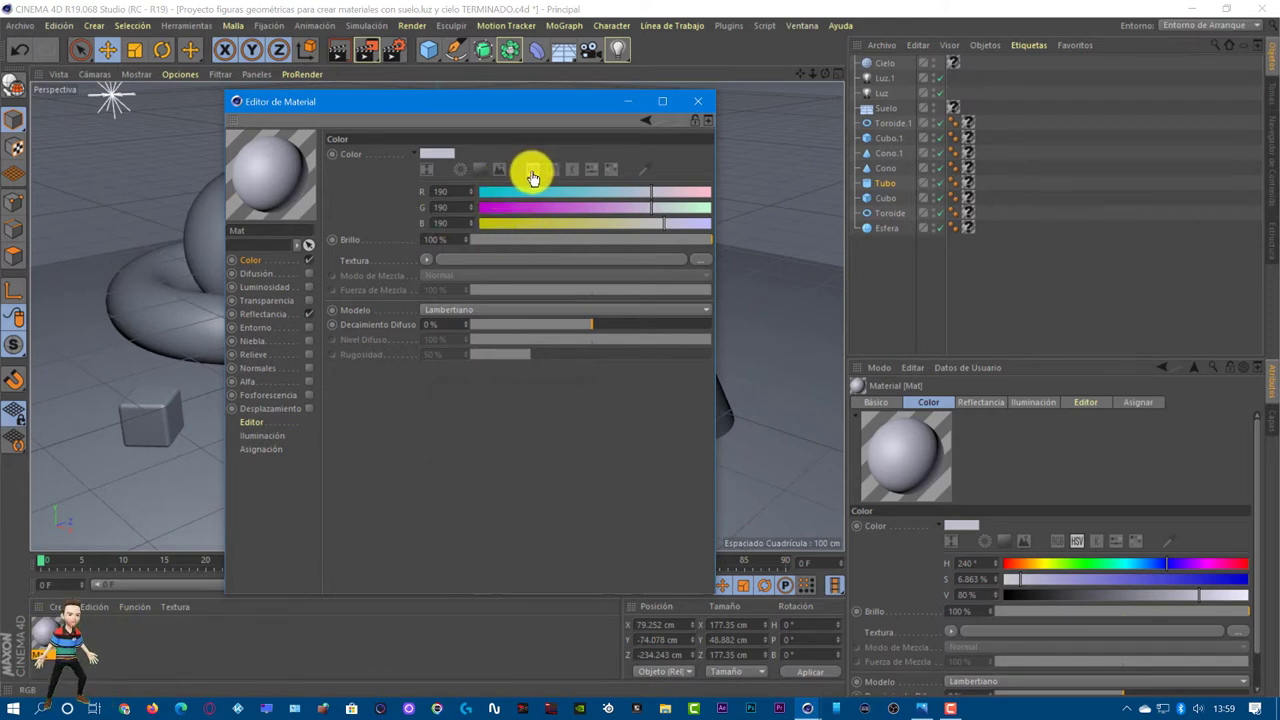
pyautogui.click(532, 175)
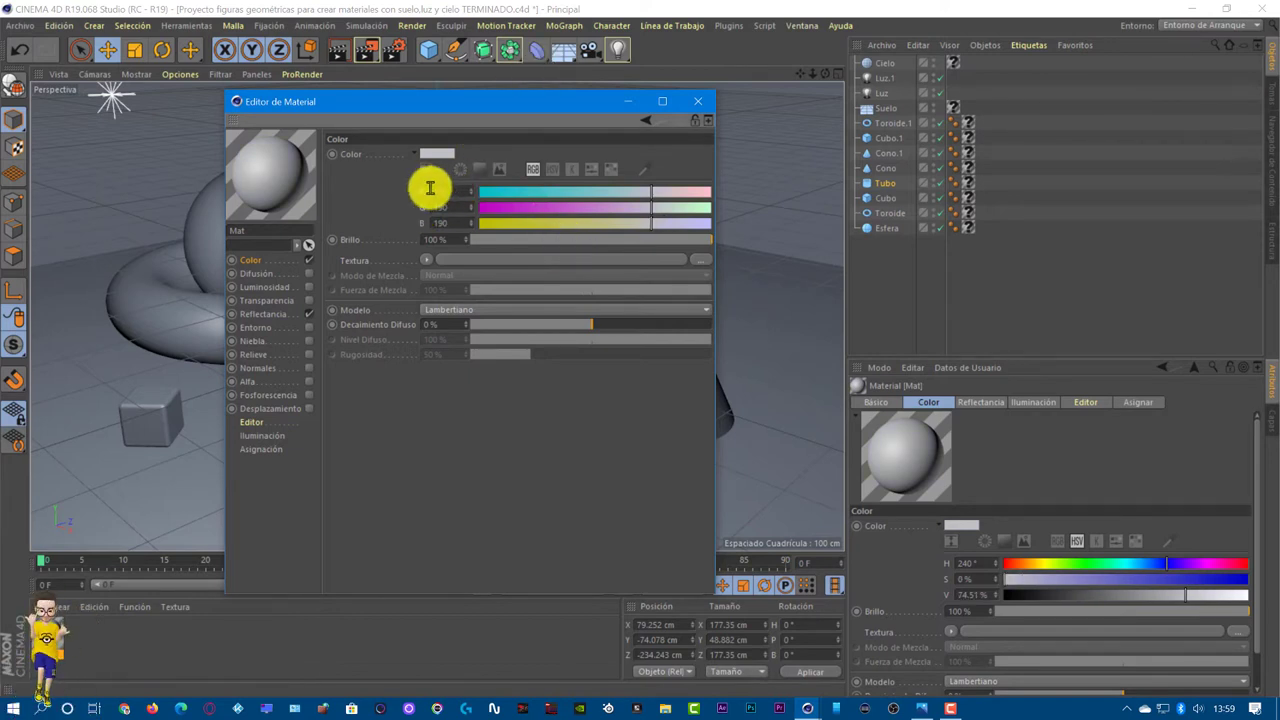
# Step: Load the Desktop's High-Res-Tileable-Metal-Textures-Pack image as Mat's colour texture, without copying it
pyautogui.click(426, 261)
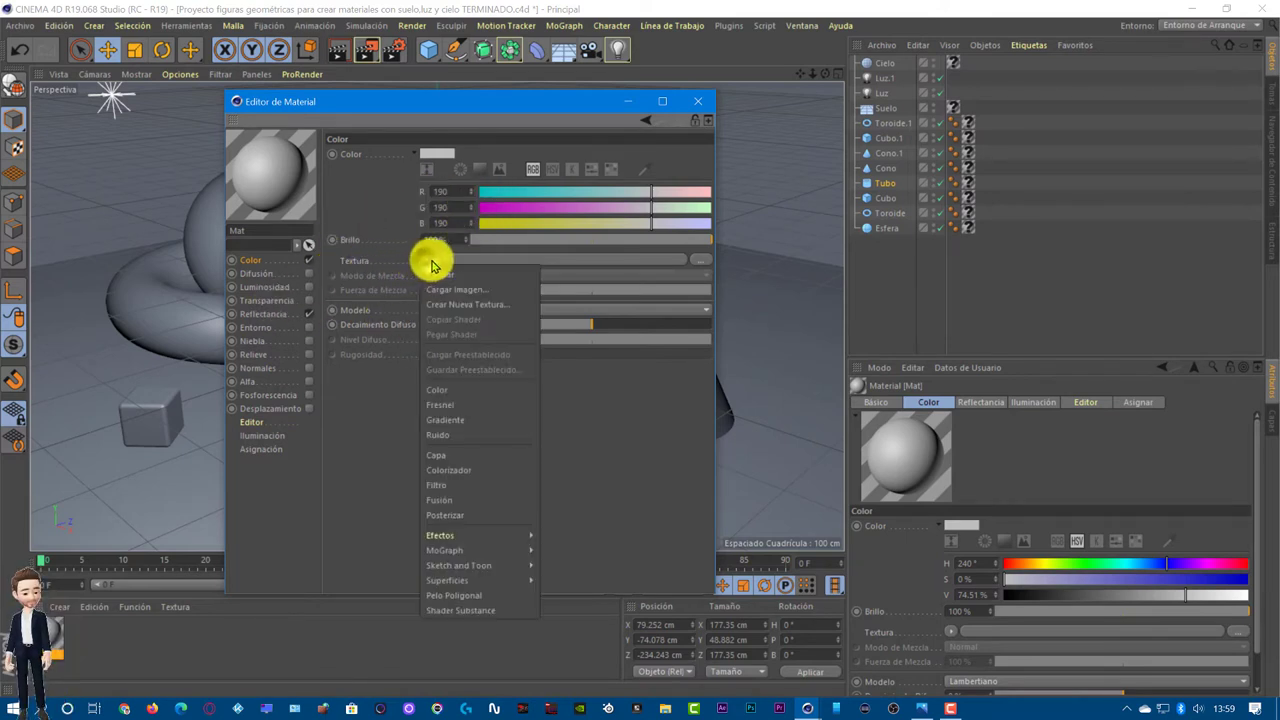
pyautogui.click(449, 292)
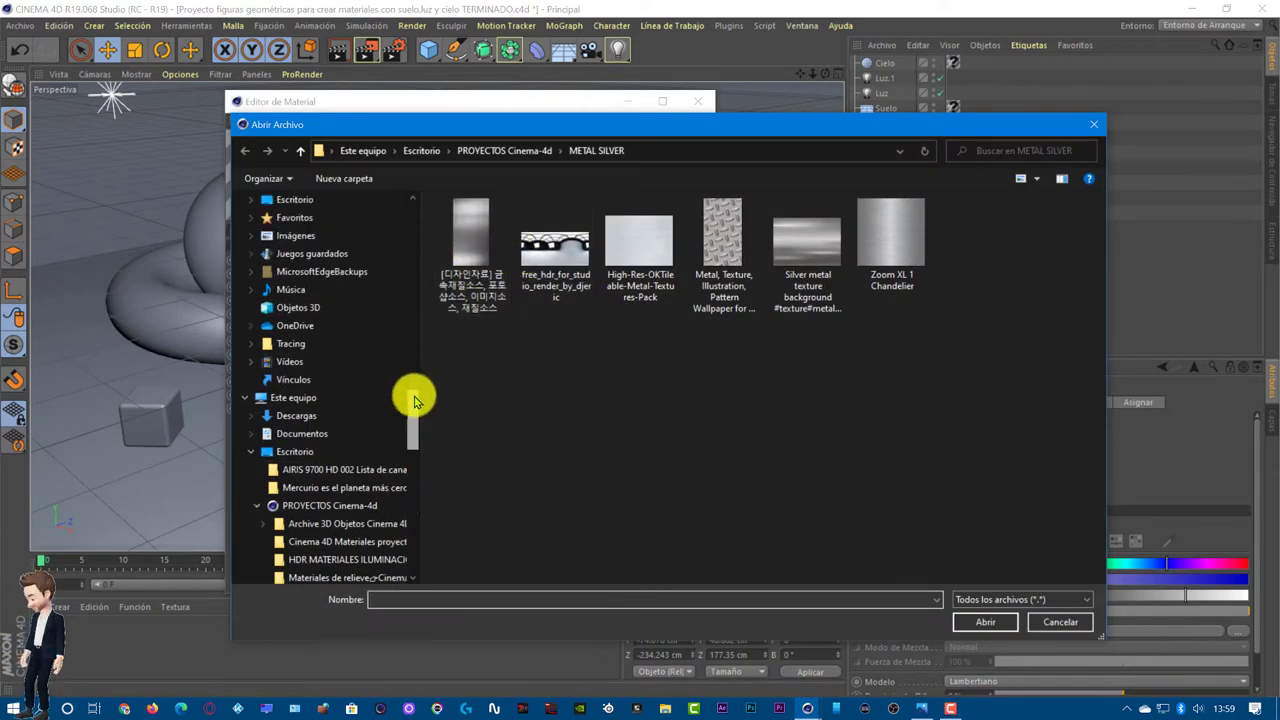
pyautogui.moveTo(413, 402); pyautogui.dragTo(409, 214)
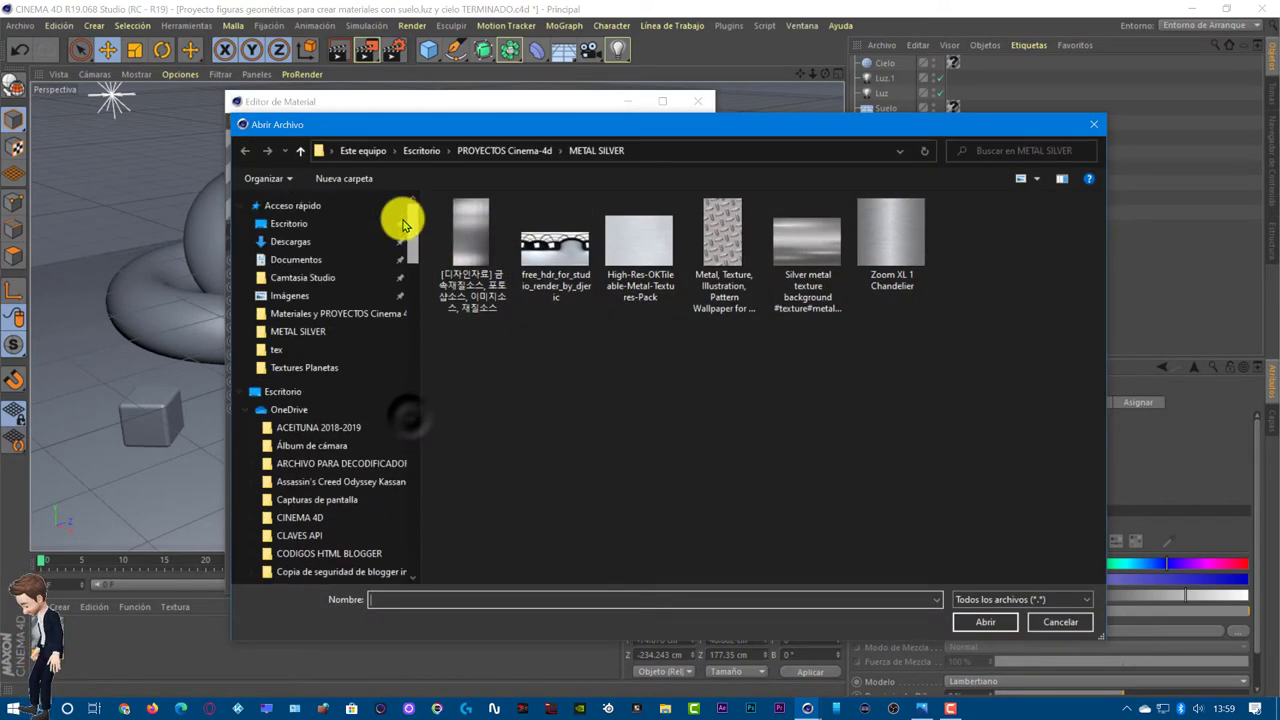
pyautogui.click(299, 224)
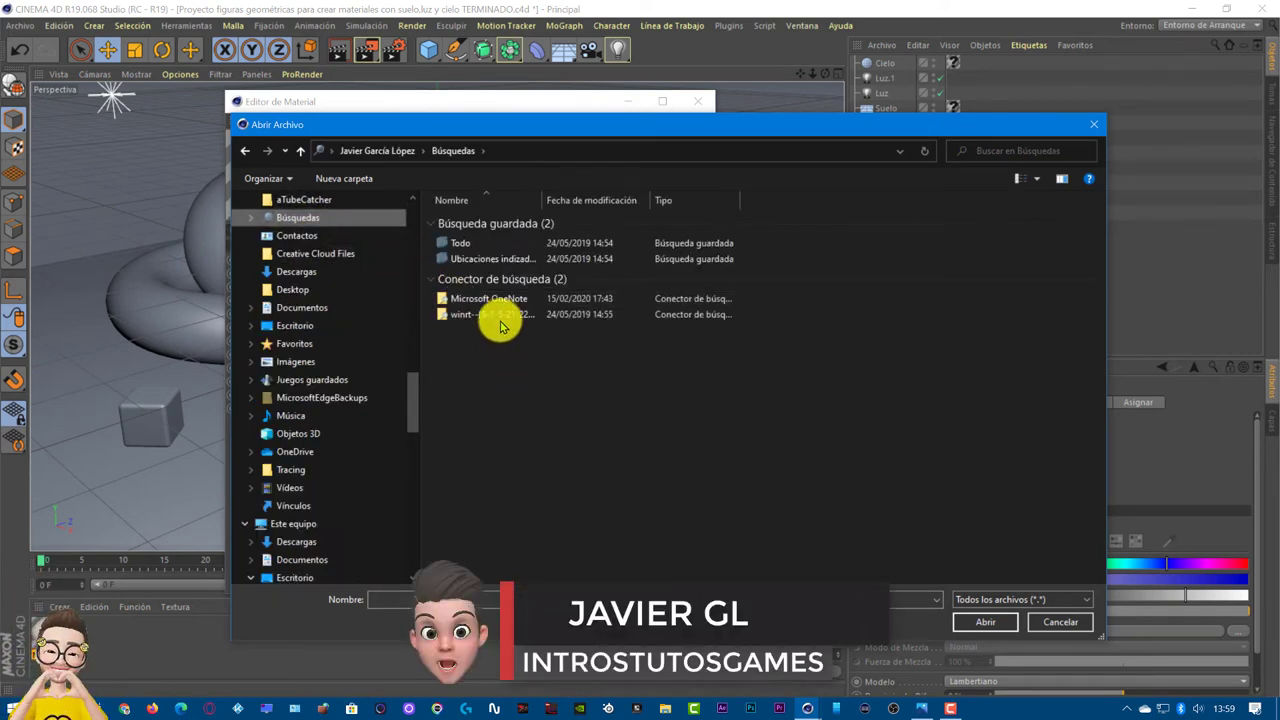
pyautogui.moveTo(410, 392); pyautogui.dragTo(418, 212)
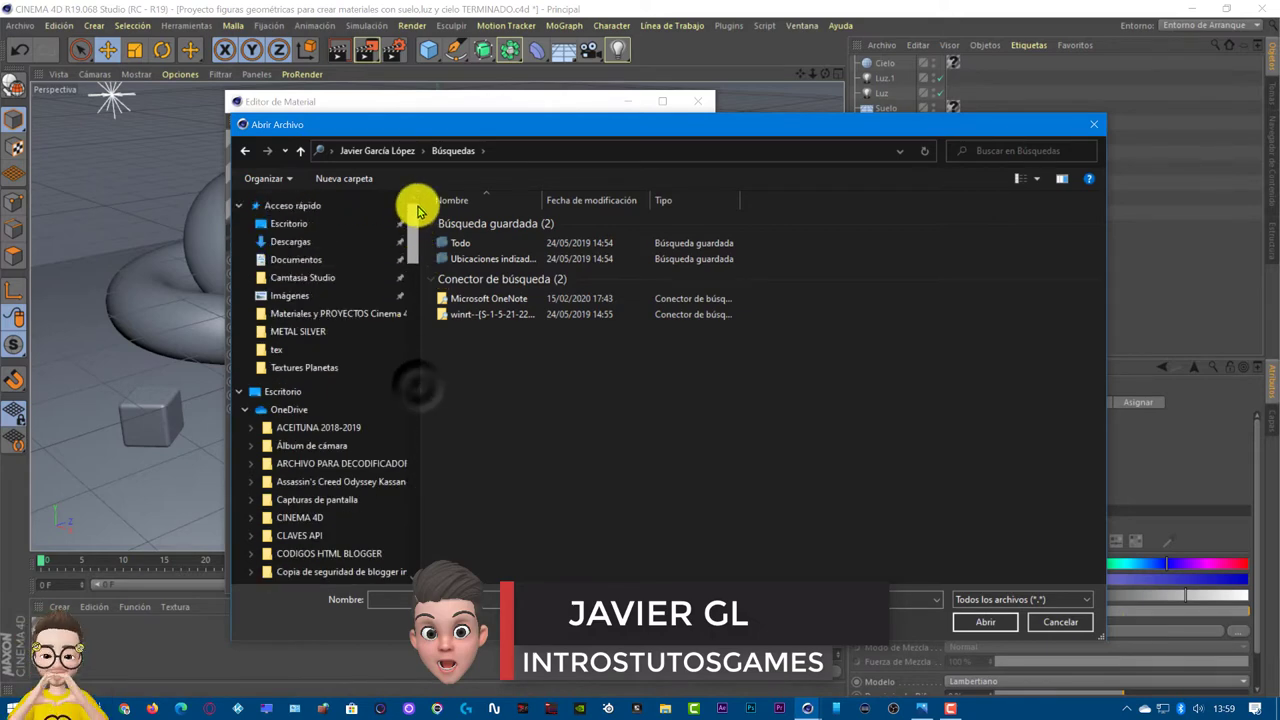
pyautogui.click(296, 223)
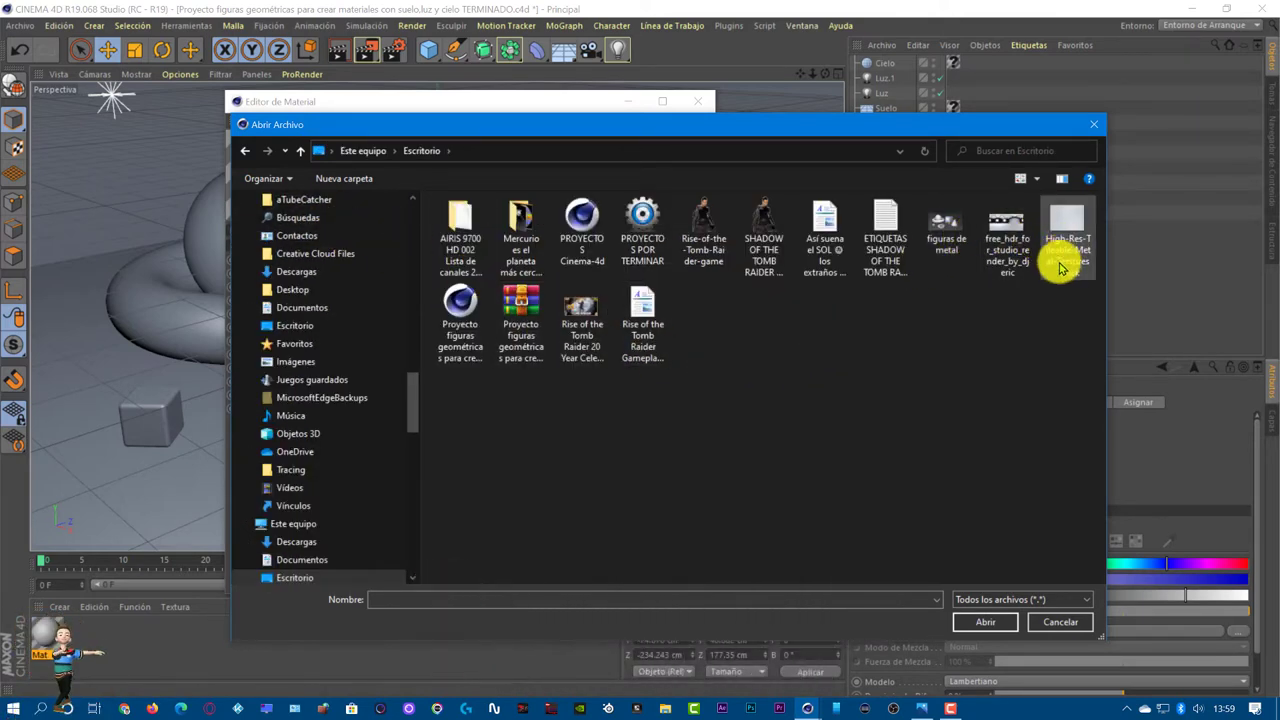
pyautogui.click(1066, 232)
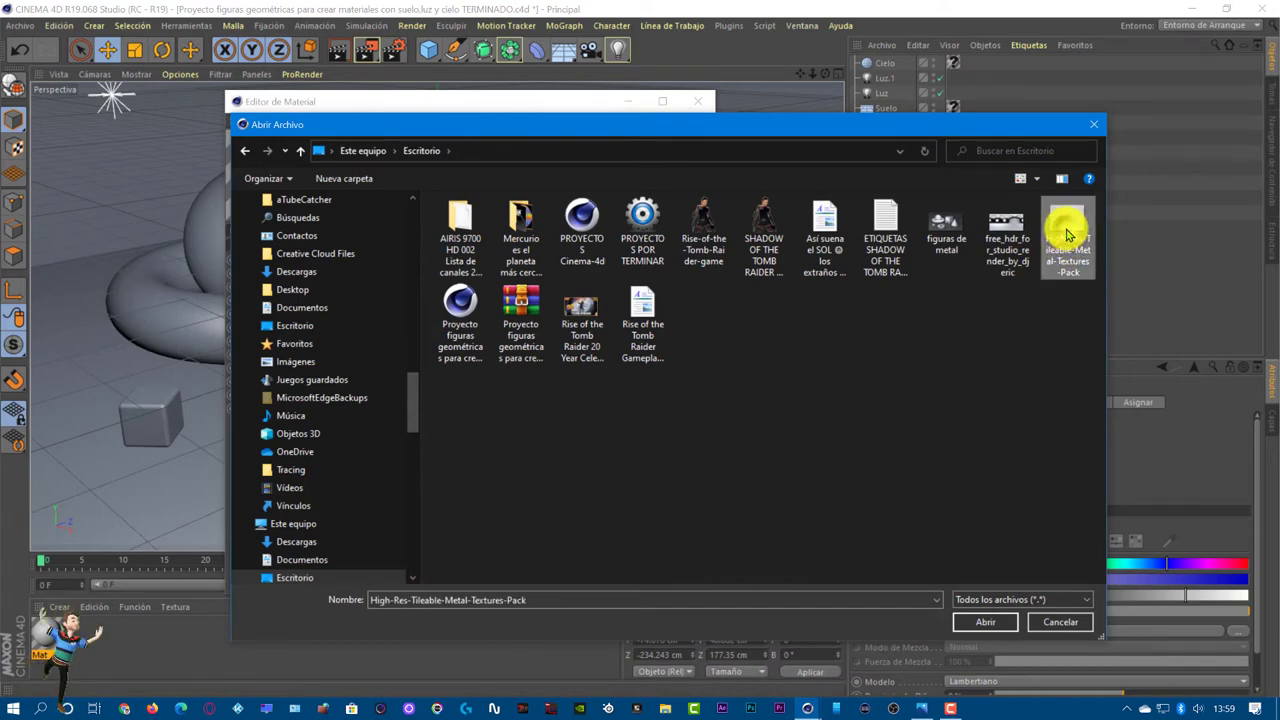
pyautogui.click(966, 616)
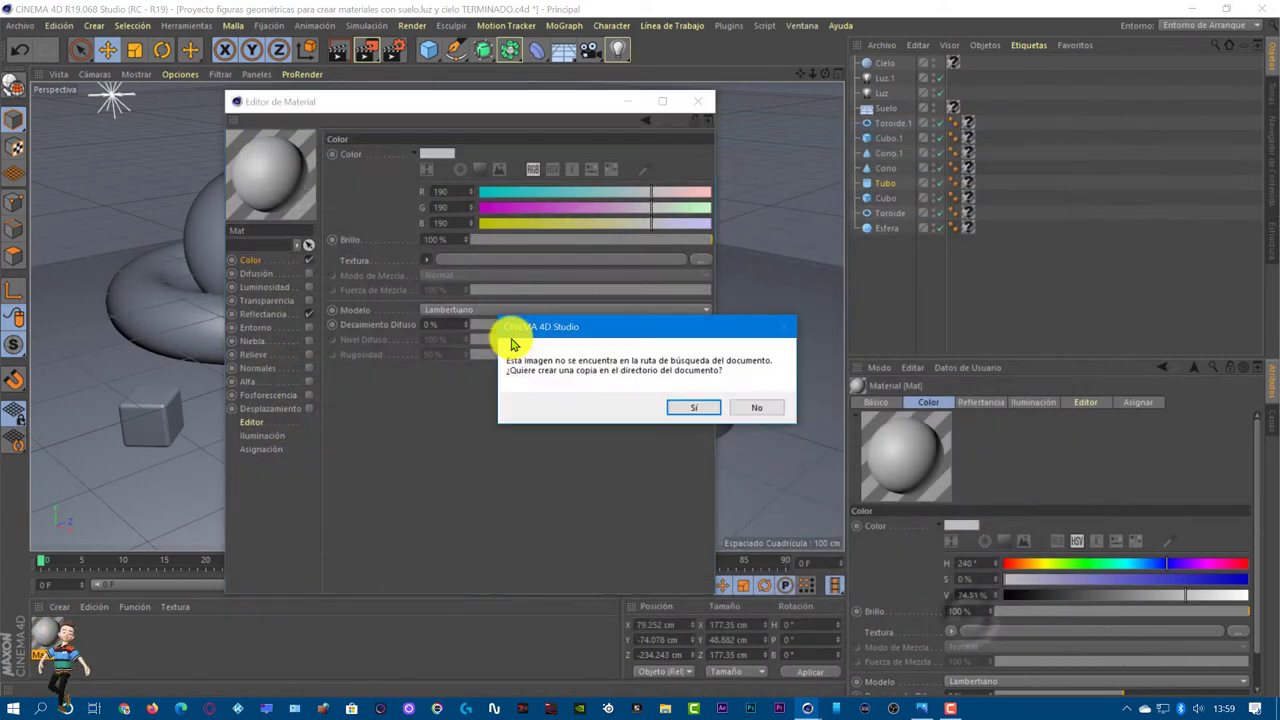
pyautogui.click(754, 408)
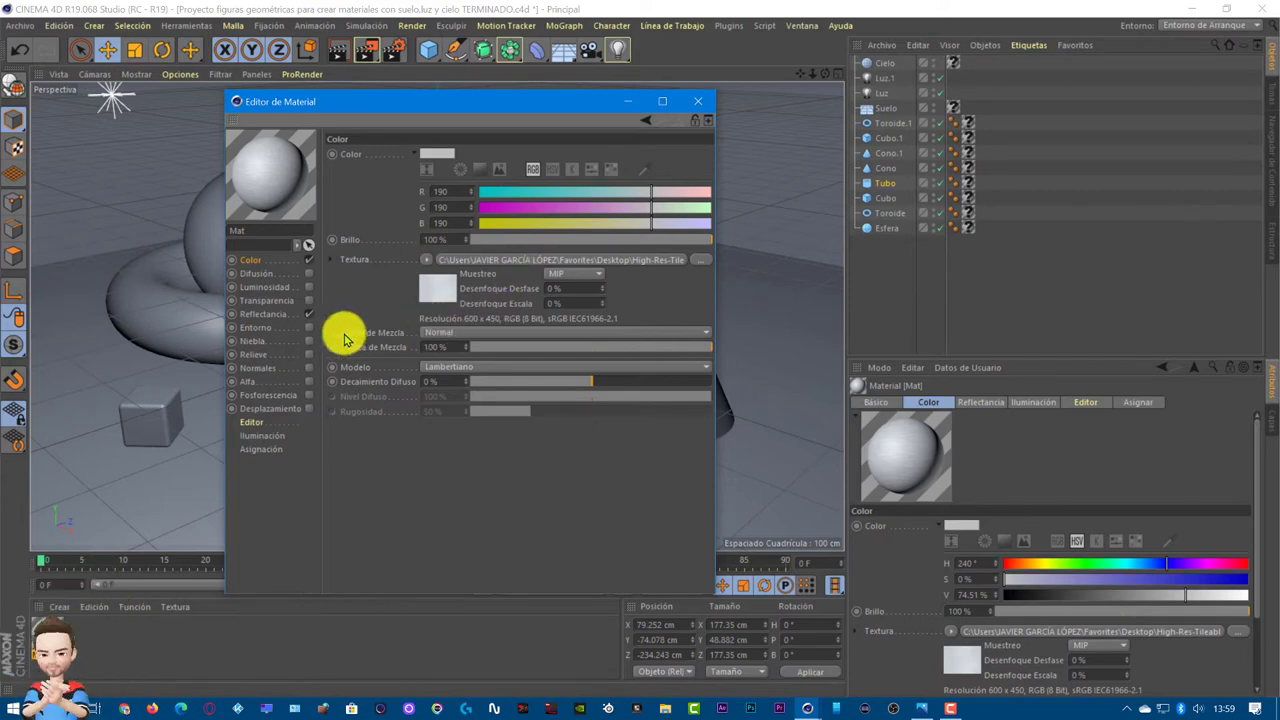
# Step: Add a legacy Reflection layer to Mat using the High-Res metal texture, 13% brightness, 24% roughness
pyautogui.click(263, 314)
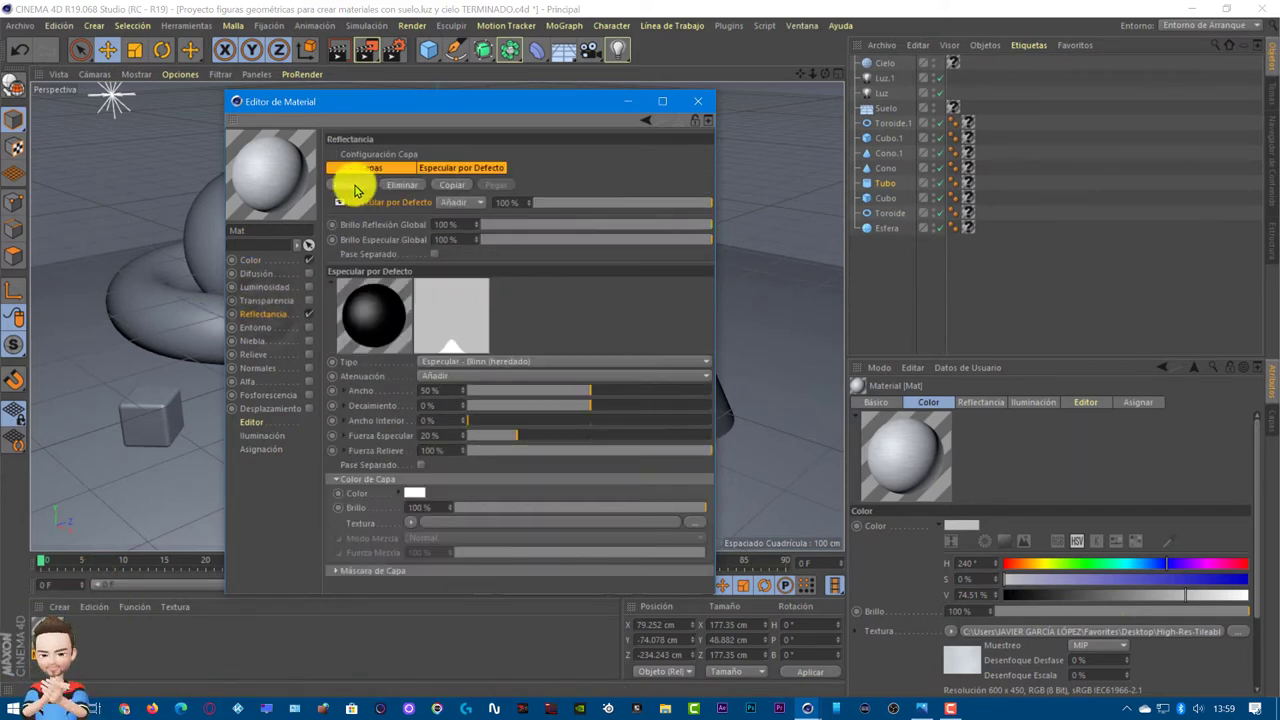
pyautogui.click(354, 188)
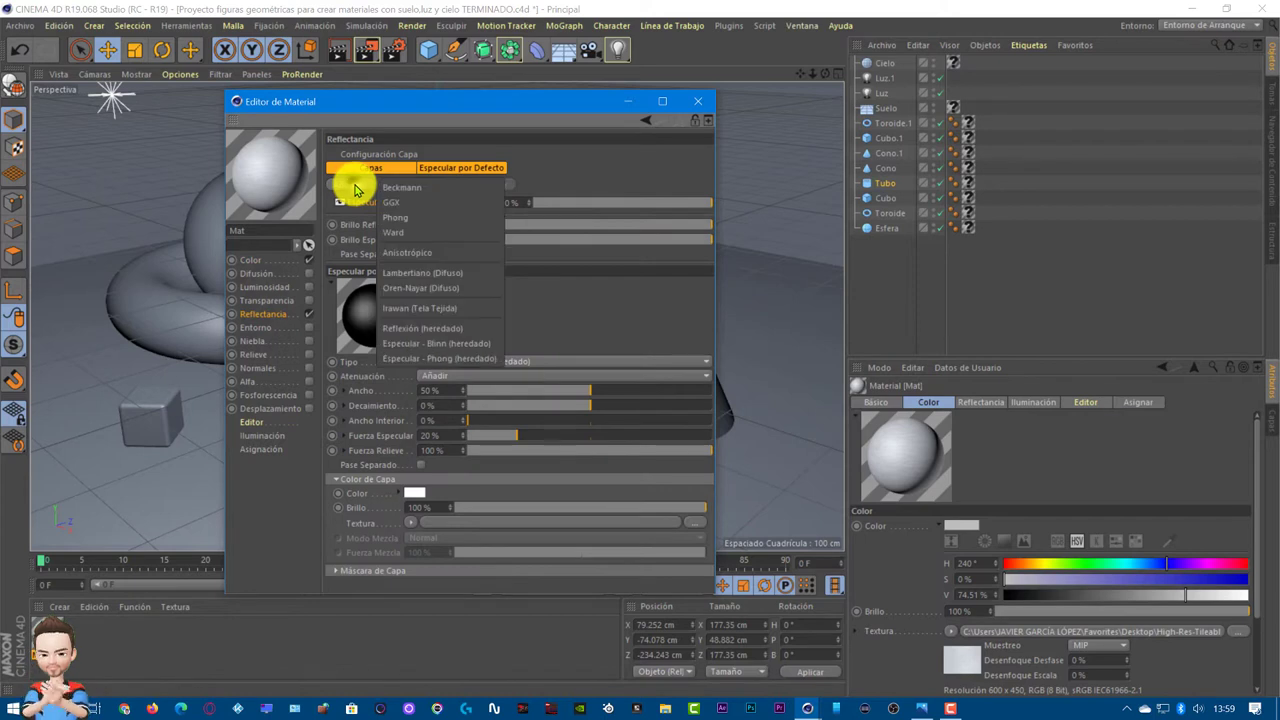
pyautogui.click(414, 329)
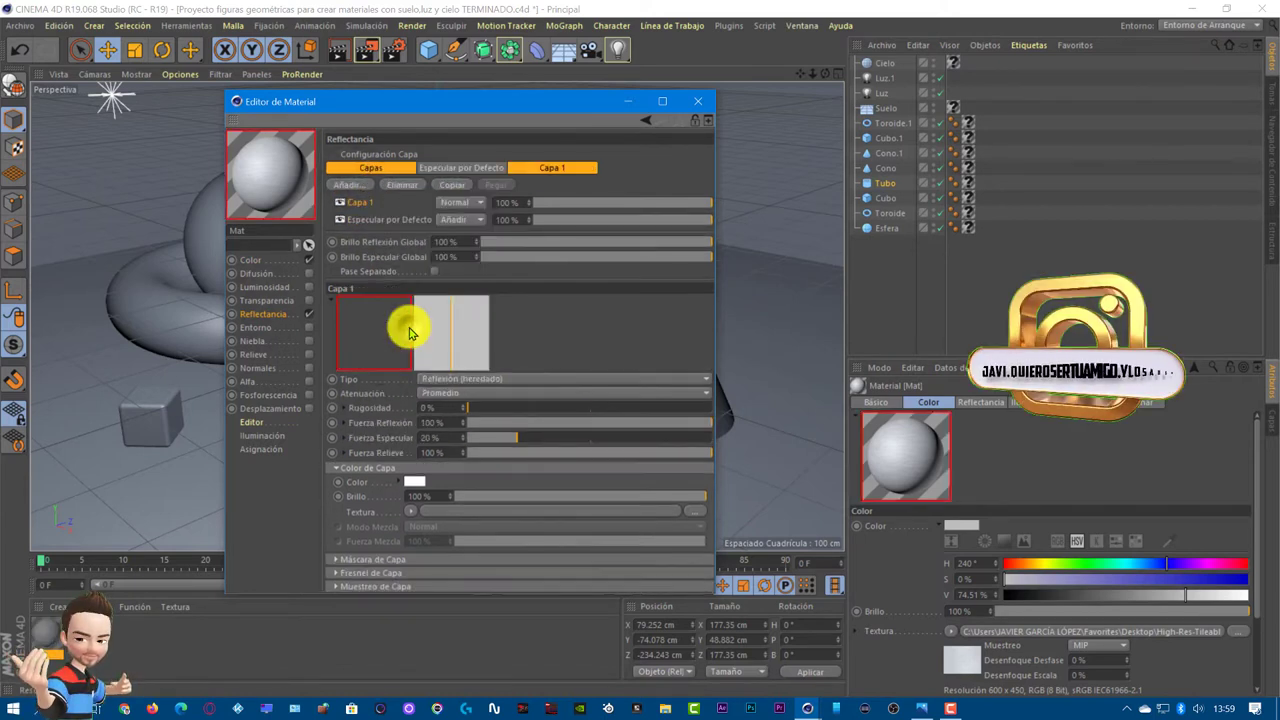
pyautogui.click(410, 511)
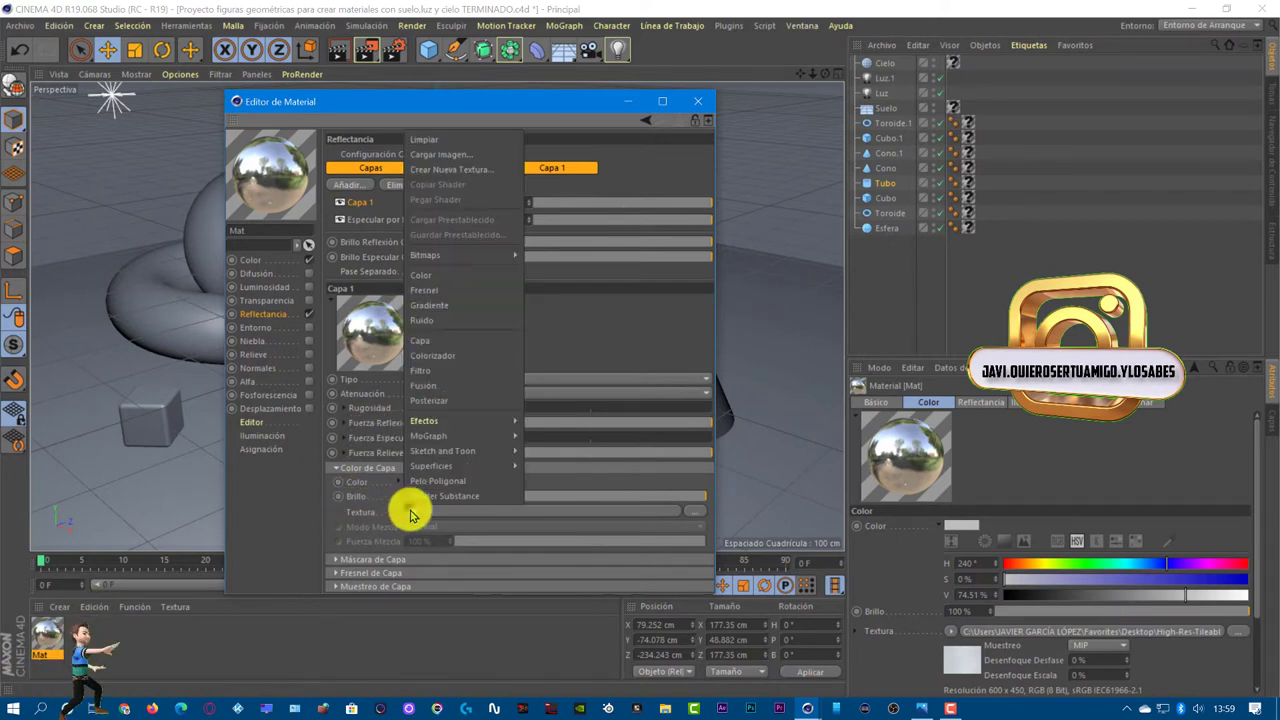
pyautogui.click(425, 170)
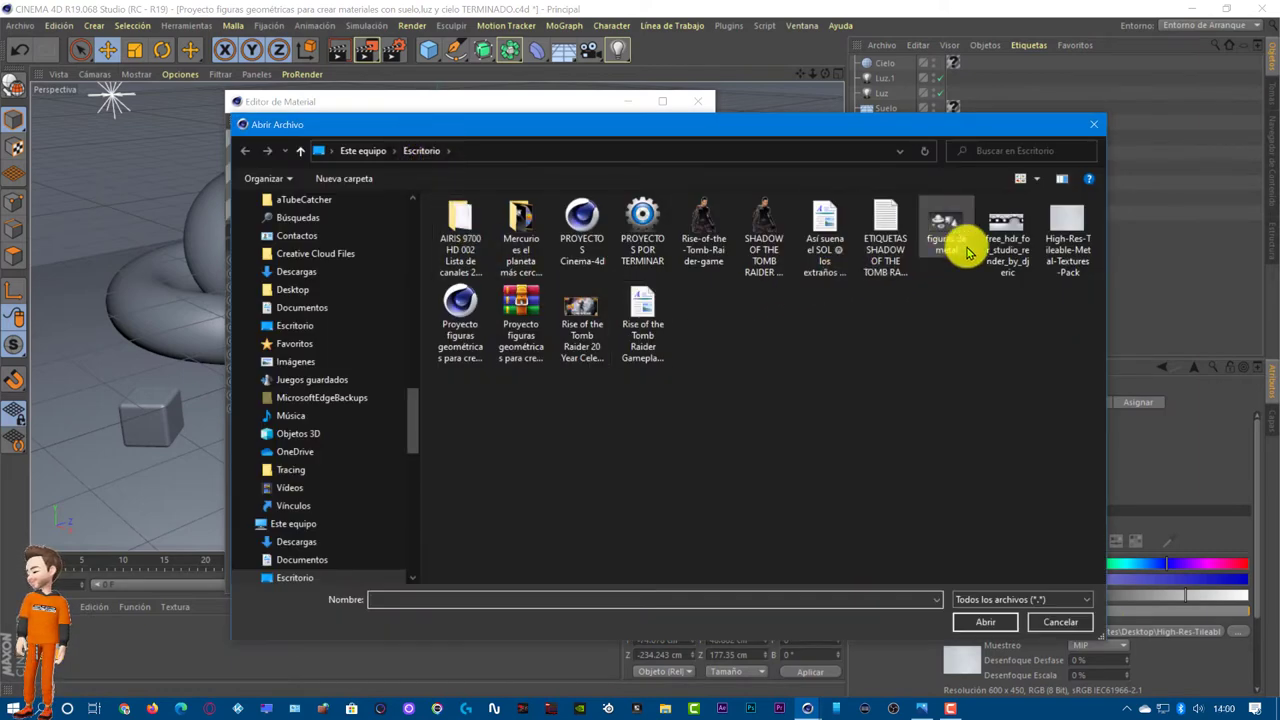
pyautogui.click(1060, 235)
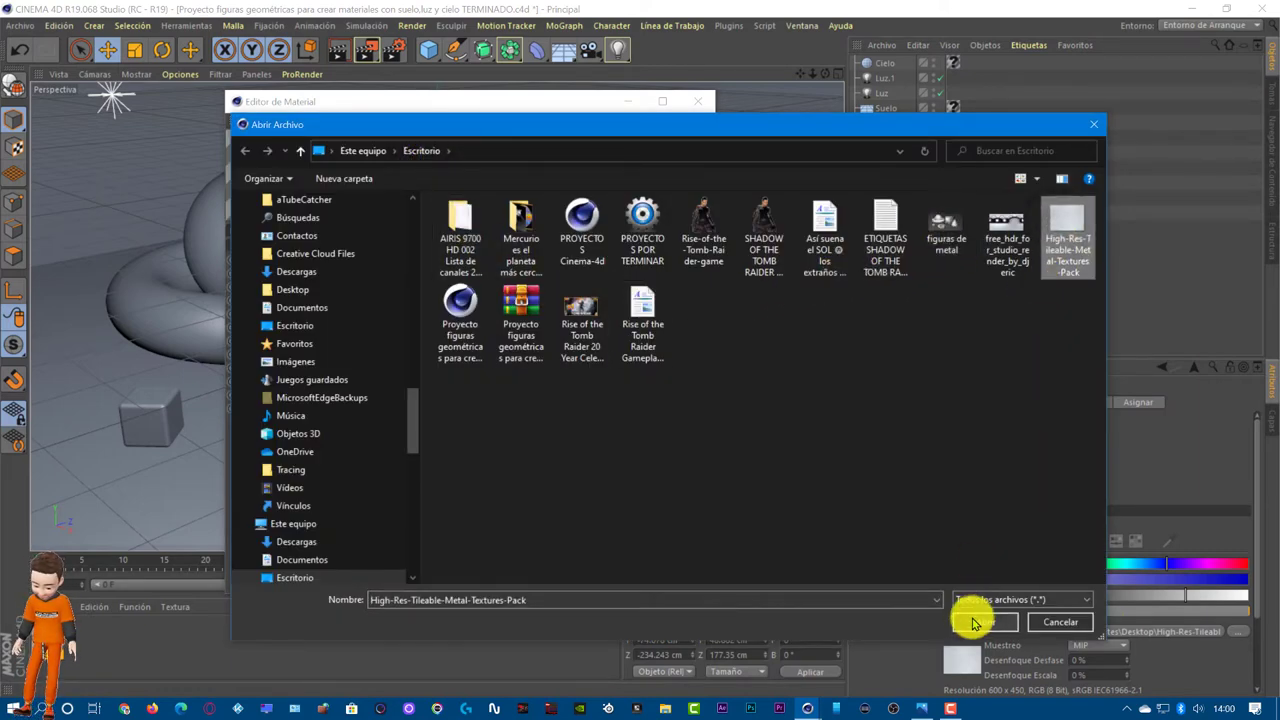
pyautogui.click(975, 622)
pyautogui.click(755, 410)
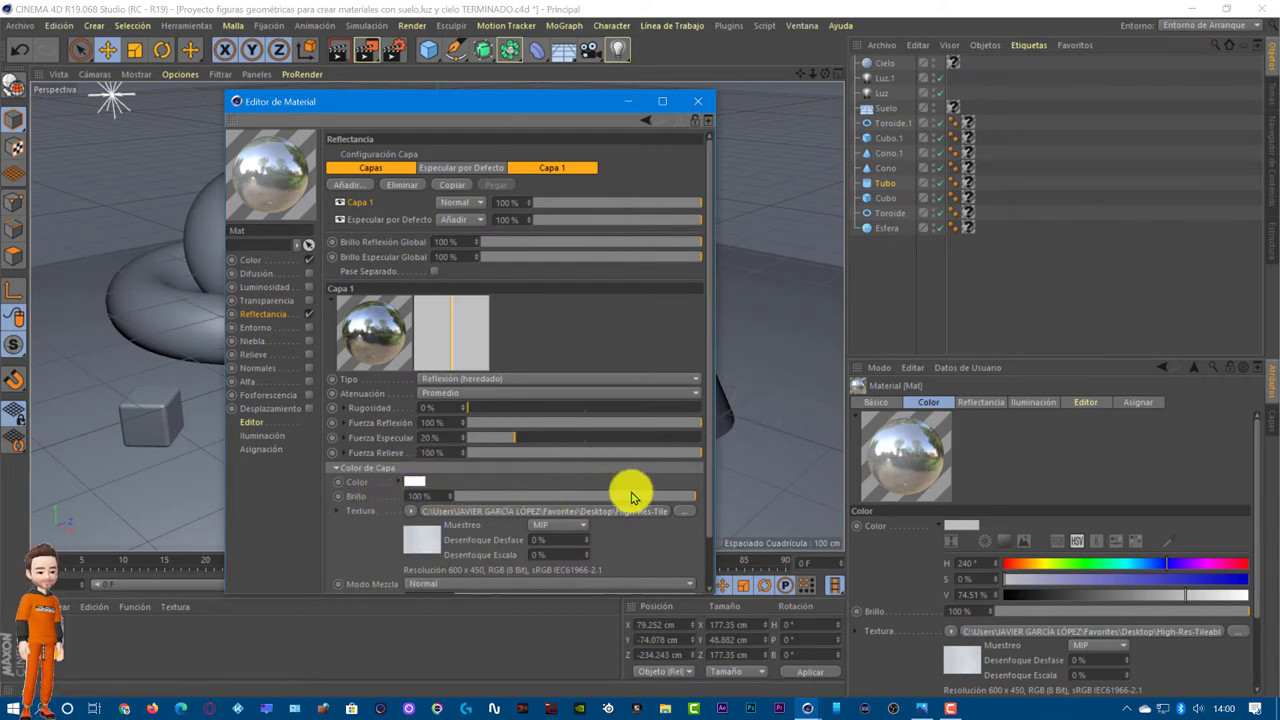
pyautogui.moveTo(694, 497); pyautogui.dragTo(482, 503)
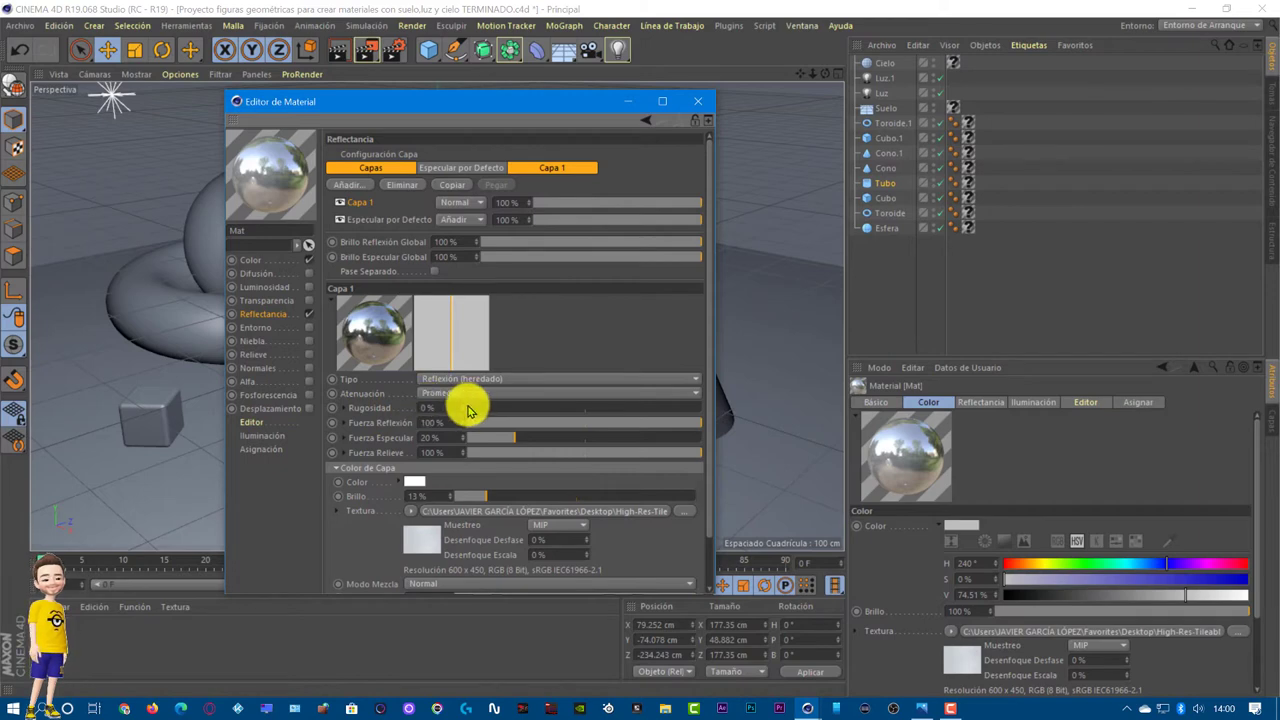
pyautogui.moveTo(468, 410); pyautogui.dragTo(510, 429)
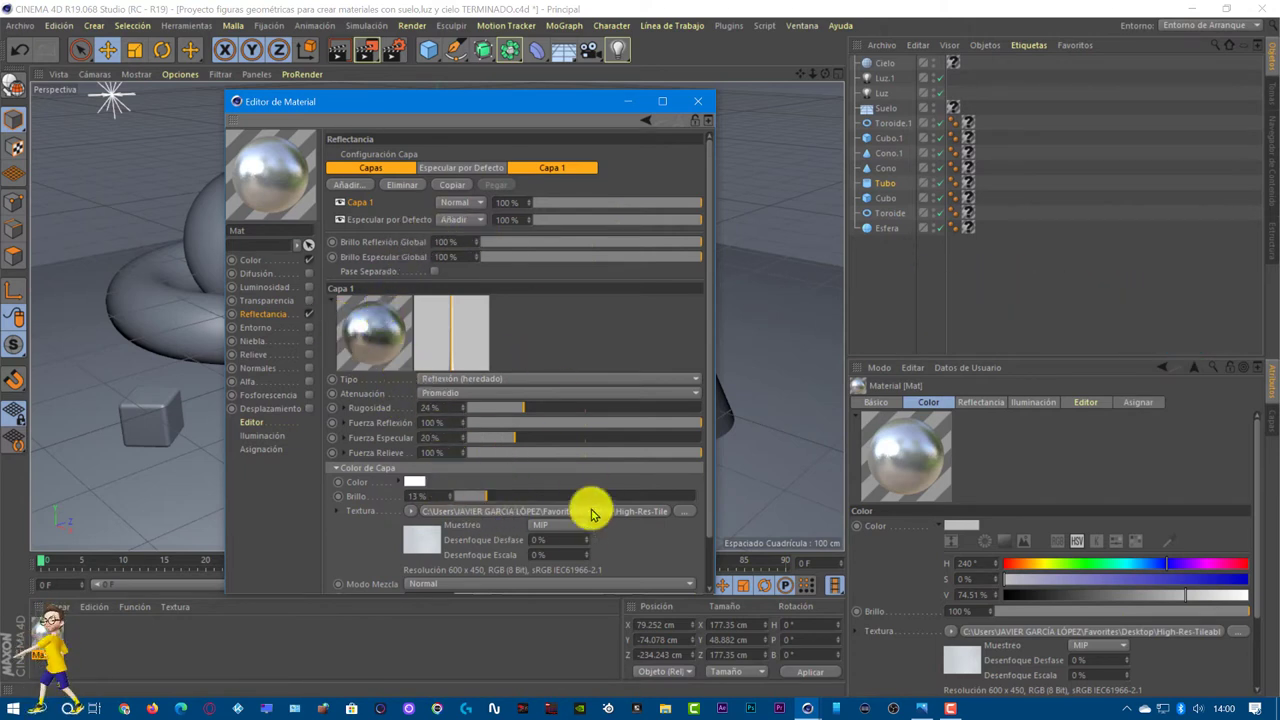
# Step: Select every primitive in the Object Manager and assign the Mat material to them
pyautogui.click(696, 103)
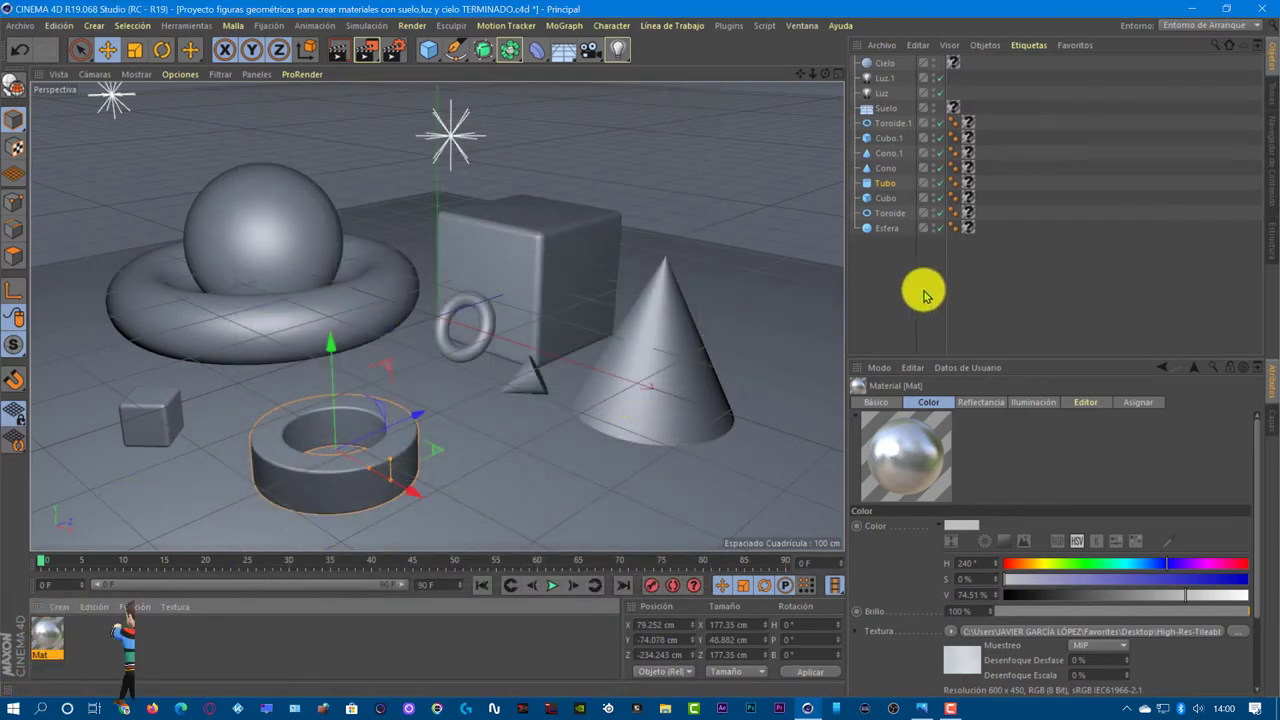
pyautogui.moveTo(1010, 295); pyautogui.dragTo(863, 126)
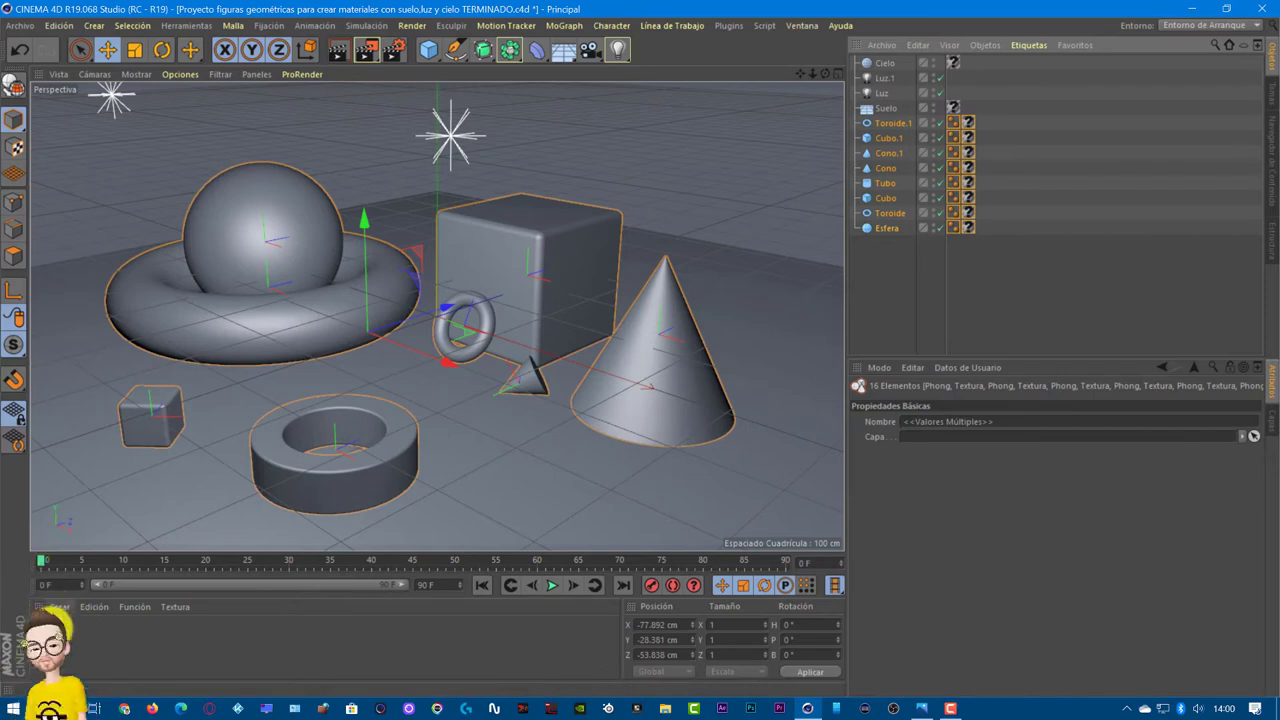
pyautogui.click(50, 607)
pyautogui.click(69, 423)
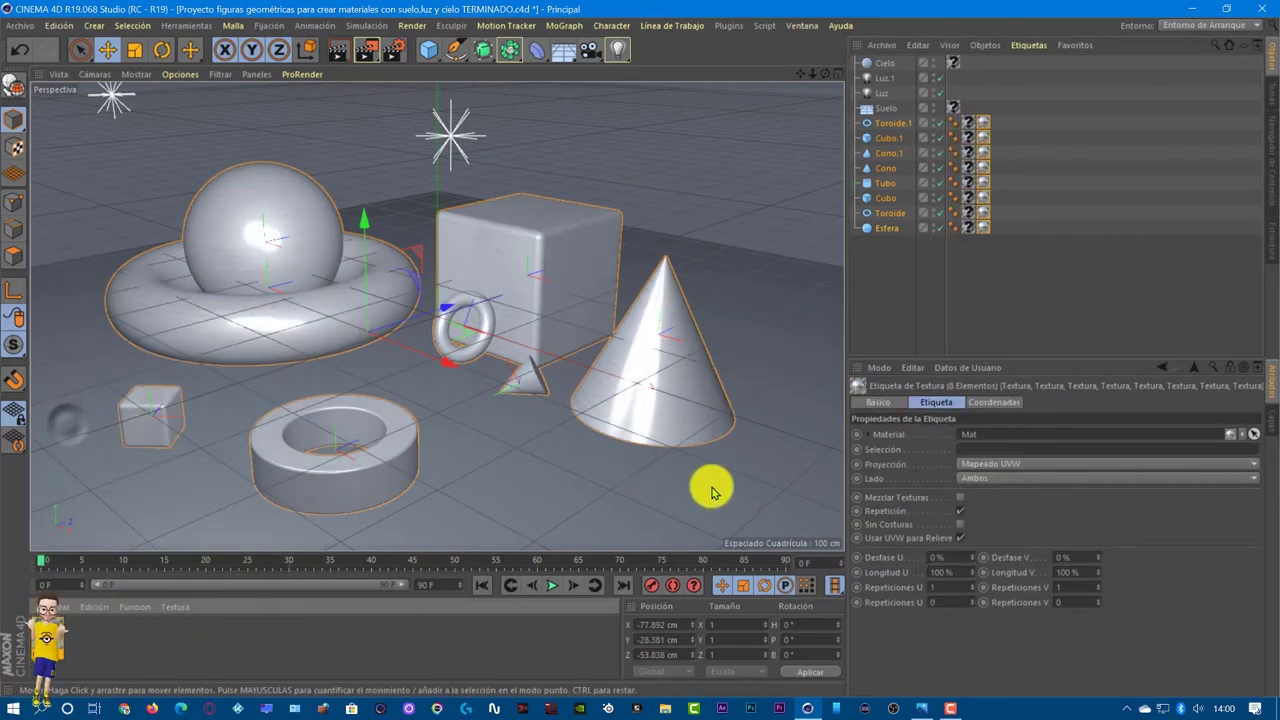
pyautogui.click(574, 480)
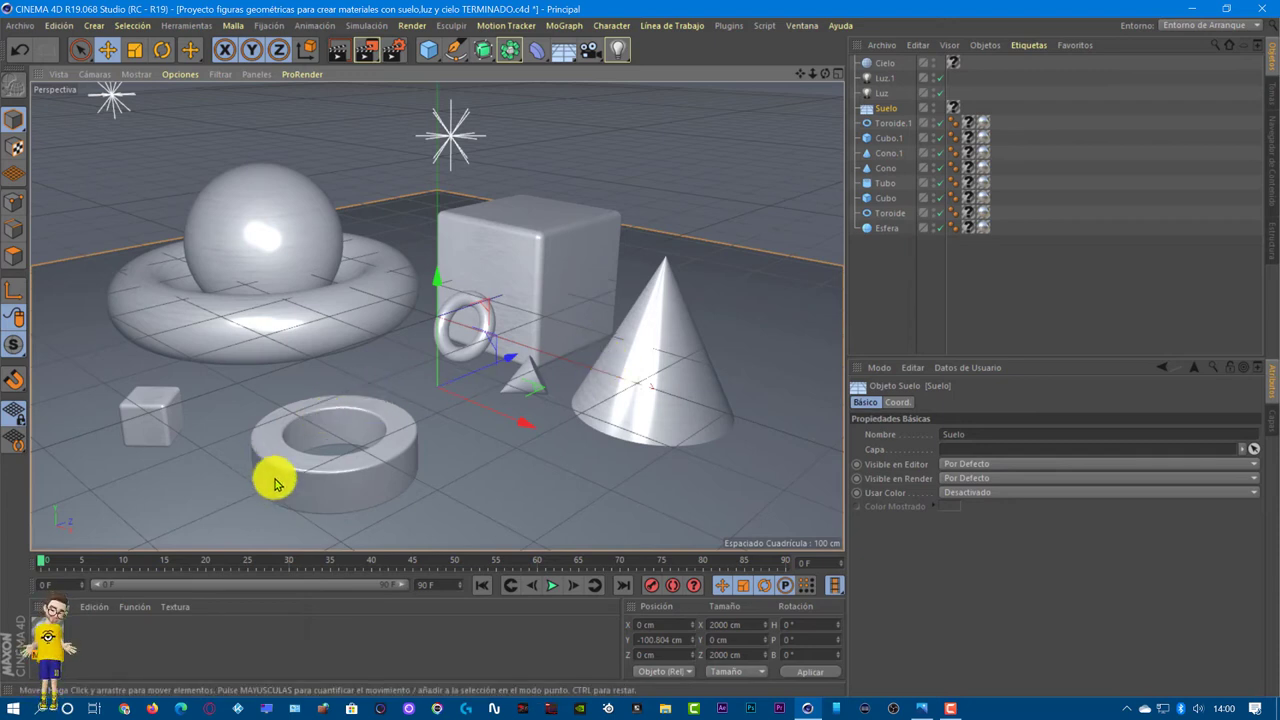
# Step: Create a new floor material and set its colour in HSV with hue 0°
pyautogui.rightClick(58, 614)
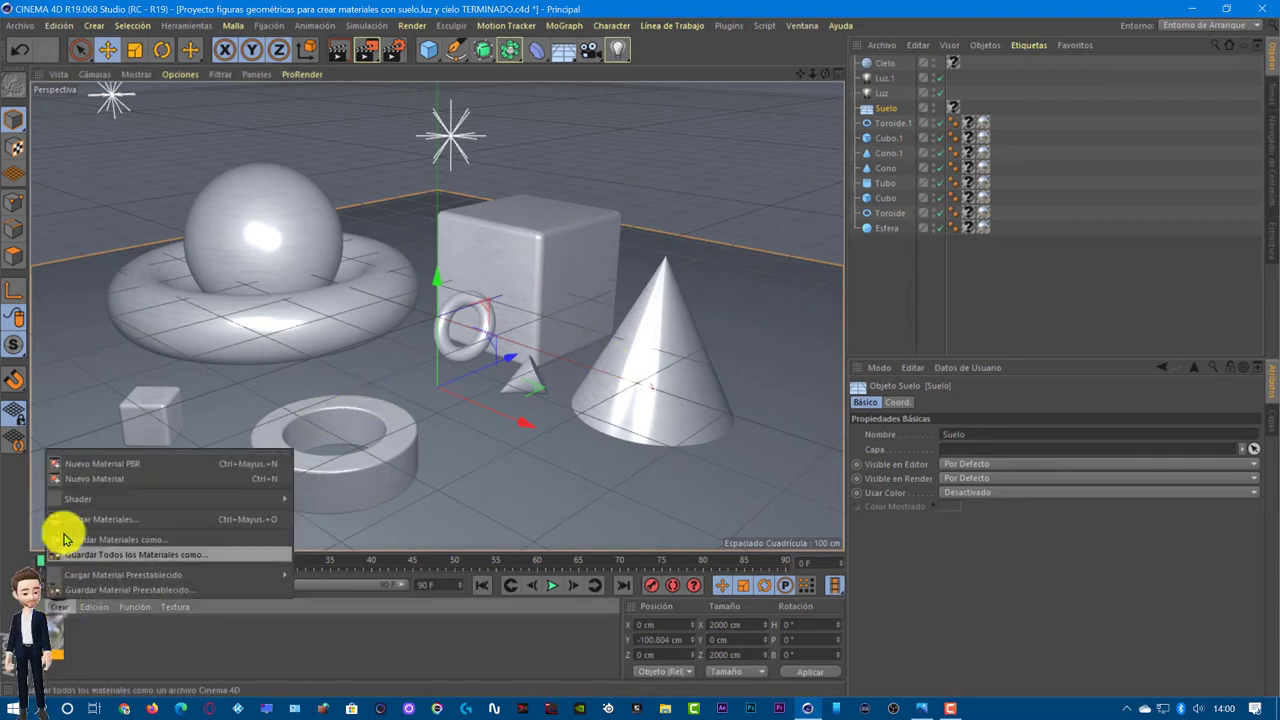
pyautogui.click(80, 482)
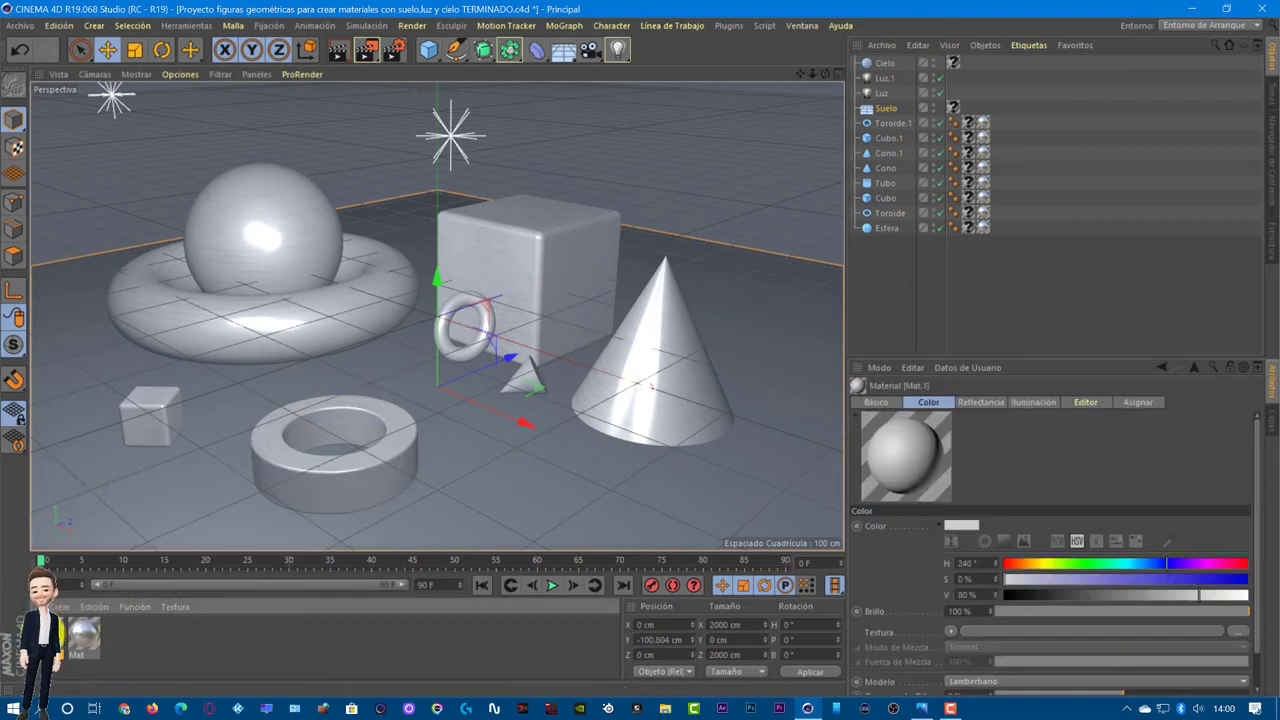
pyautogui.doubleClick(84, 634)
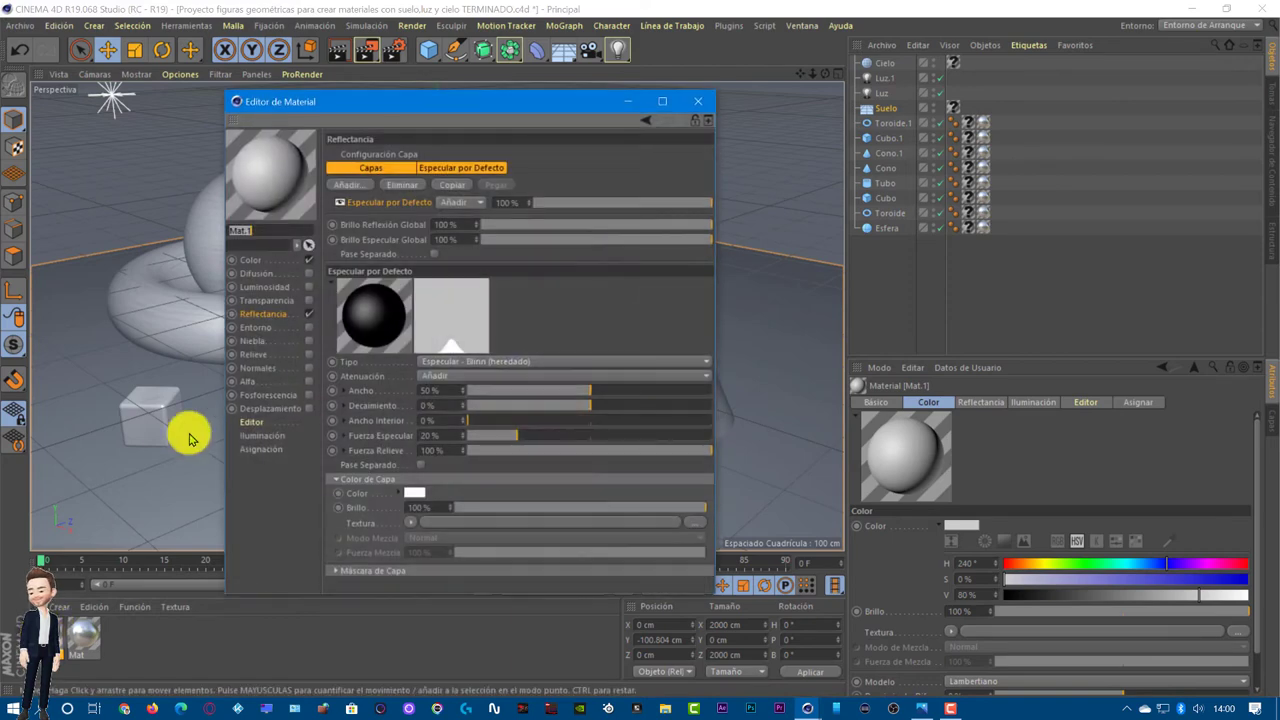
pyautogui.click(254, 262)
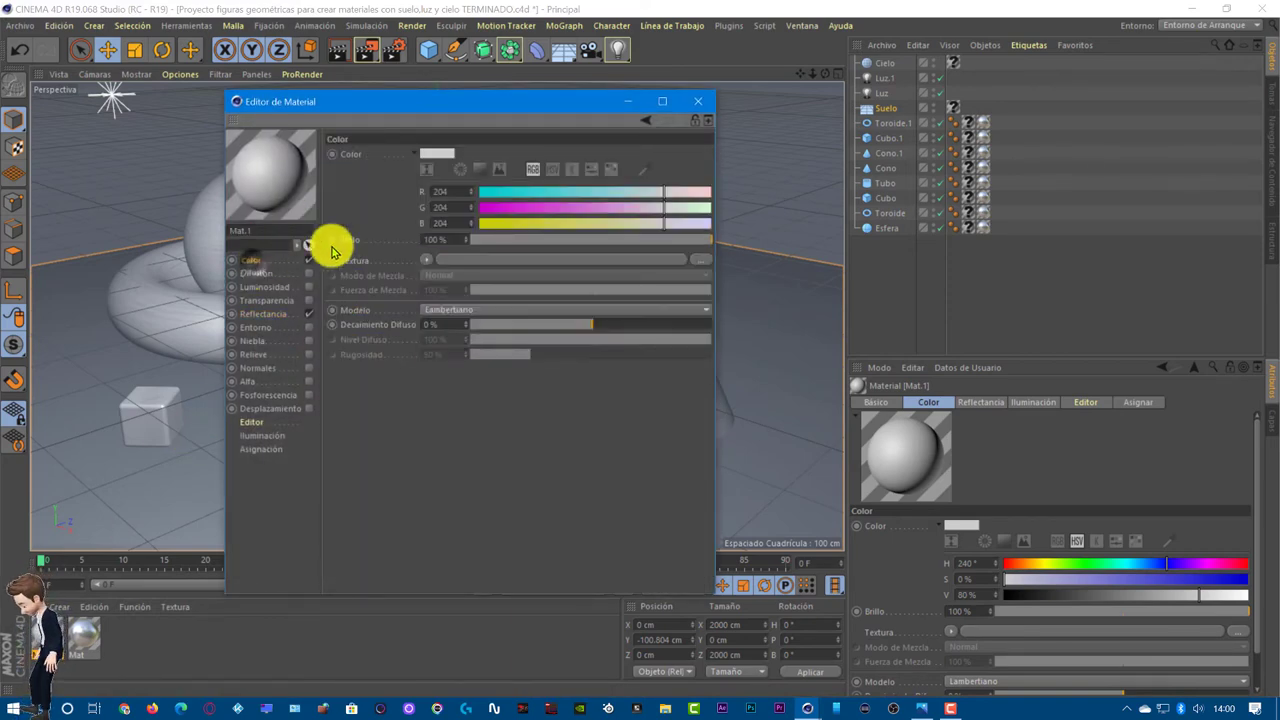
pyautogui.click(553, 170)
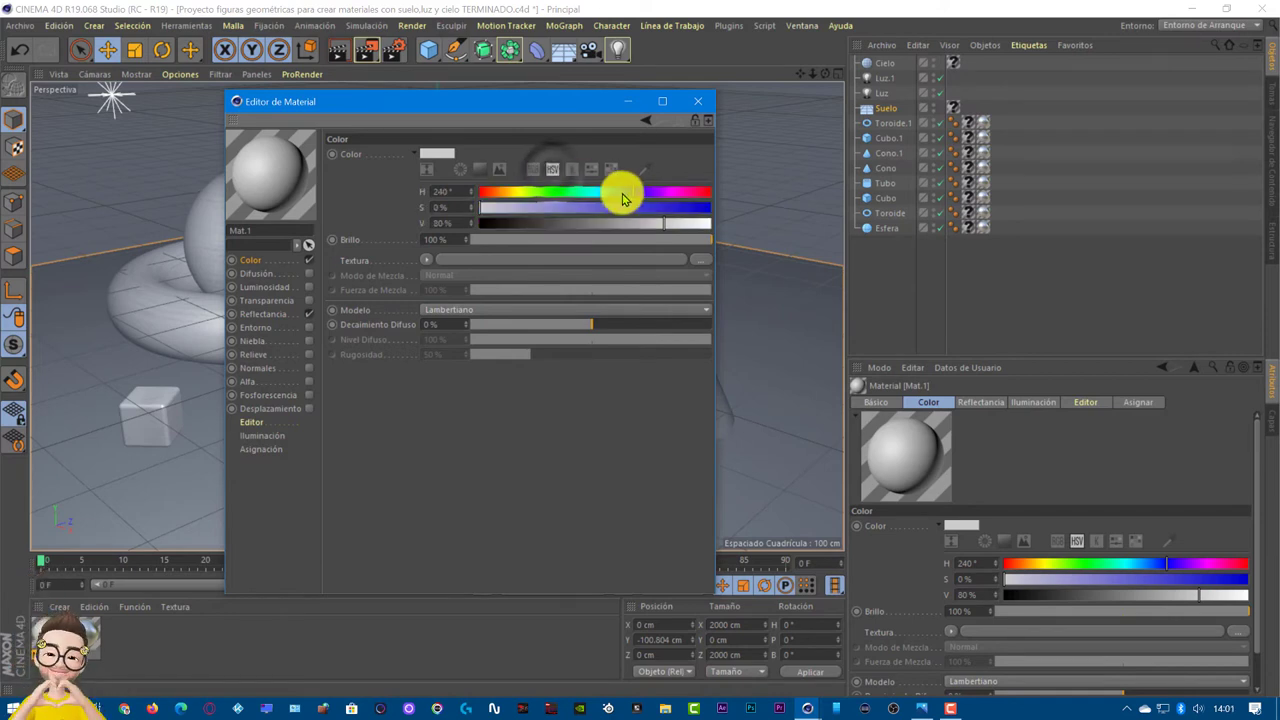
pyautogui.click(538, 192)
pyautogui.moveTo(526, 202); pyautogui.dragTo(507, 231)
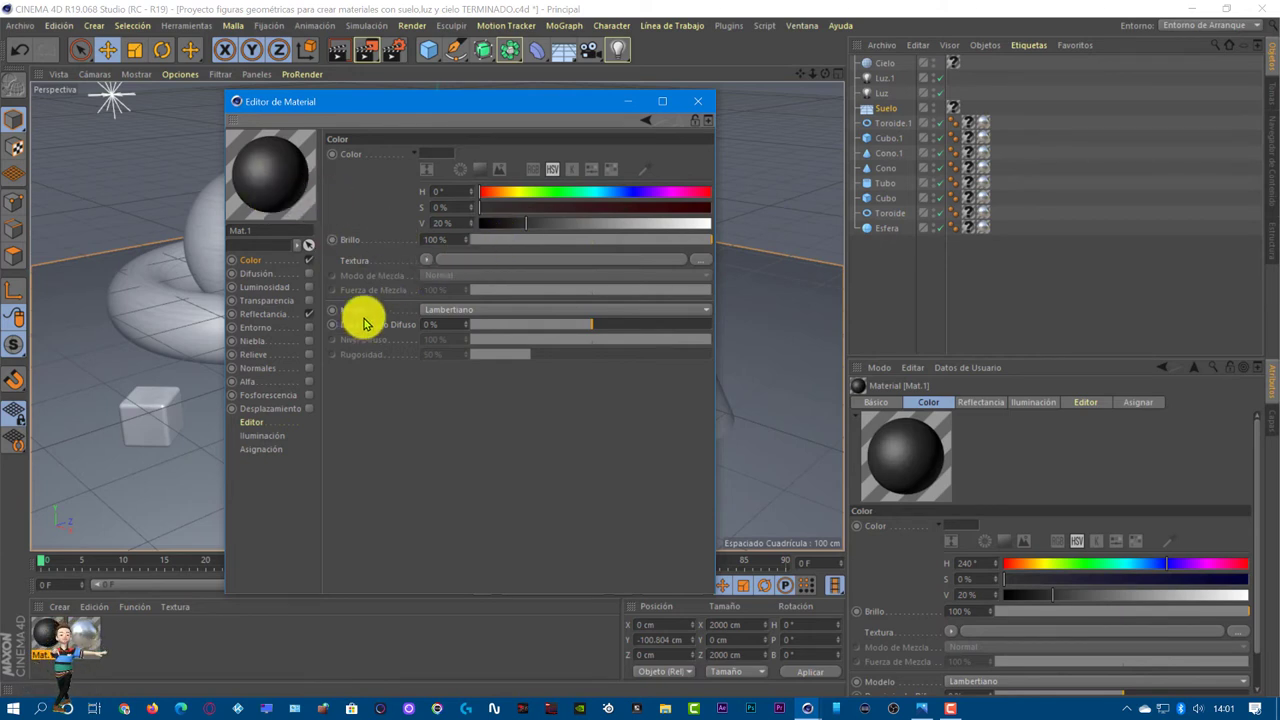
# Step: Give it a 12% brightness reflection layer, apply it to Suelo, and create another material
pyautogui.click(261, 315)
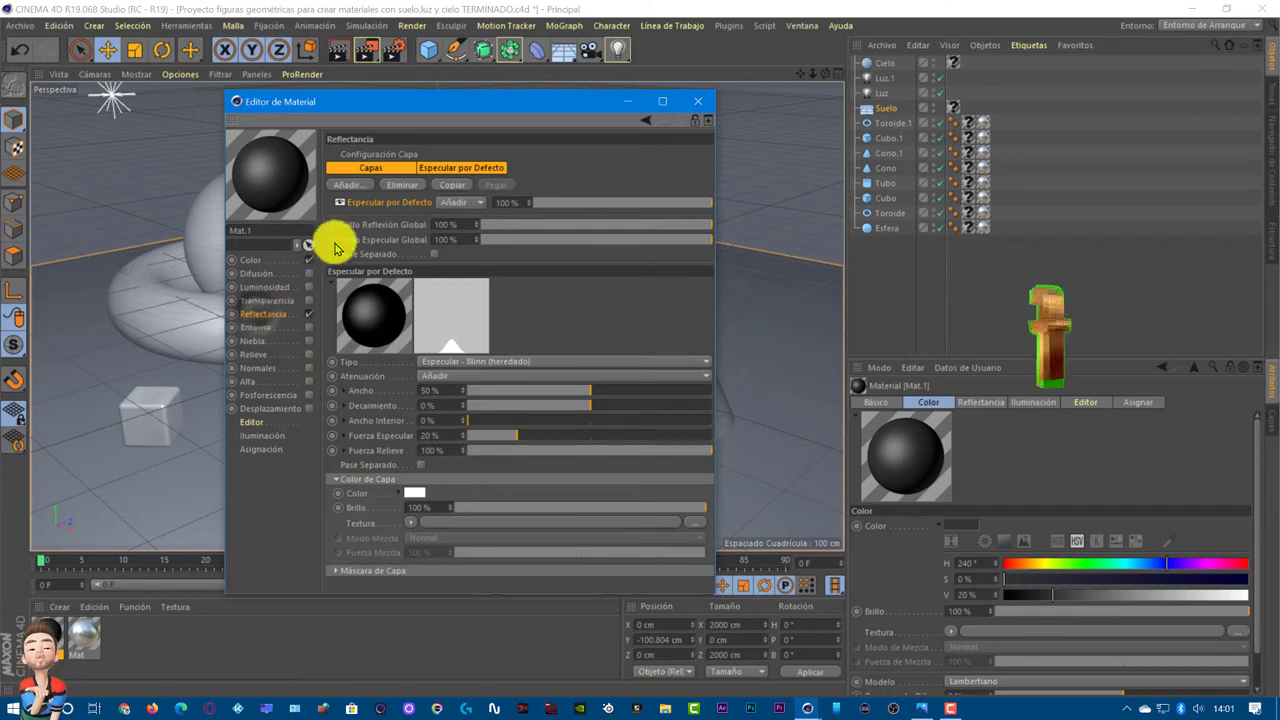
pyautogui.click(346, 184)
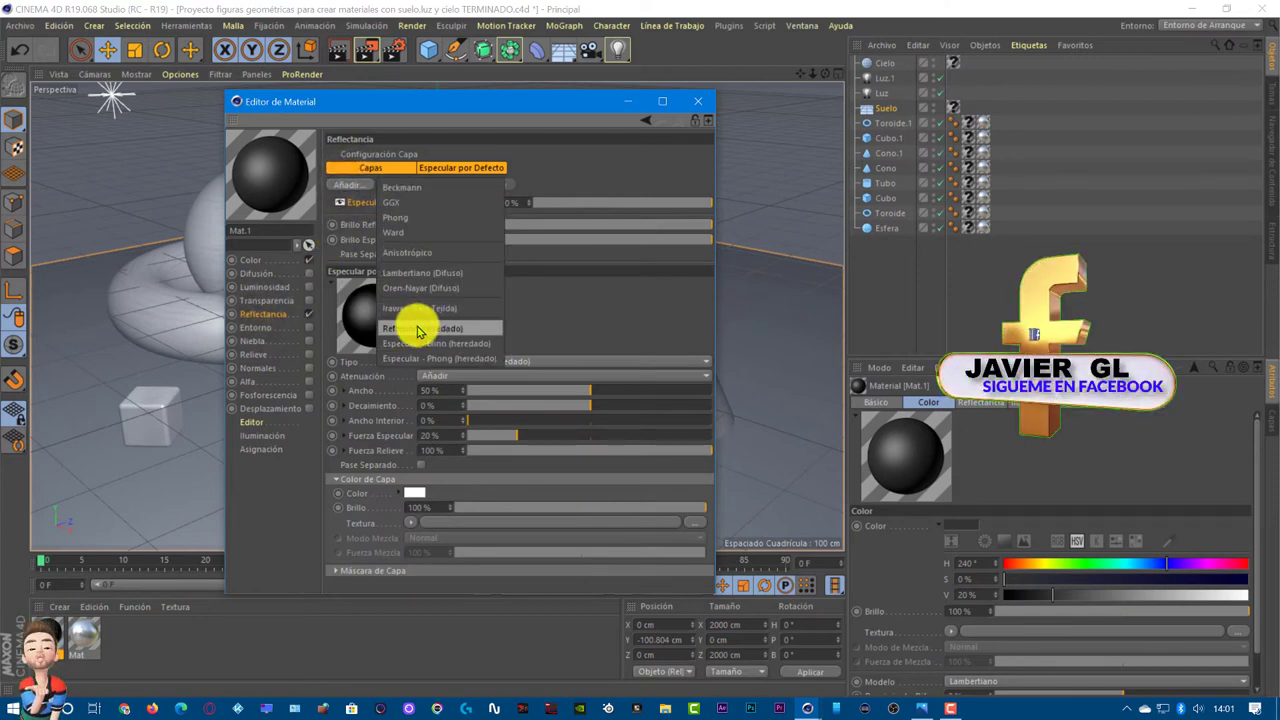
pyautogui.click(419, 330)
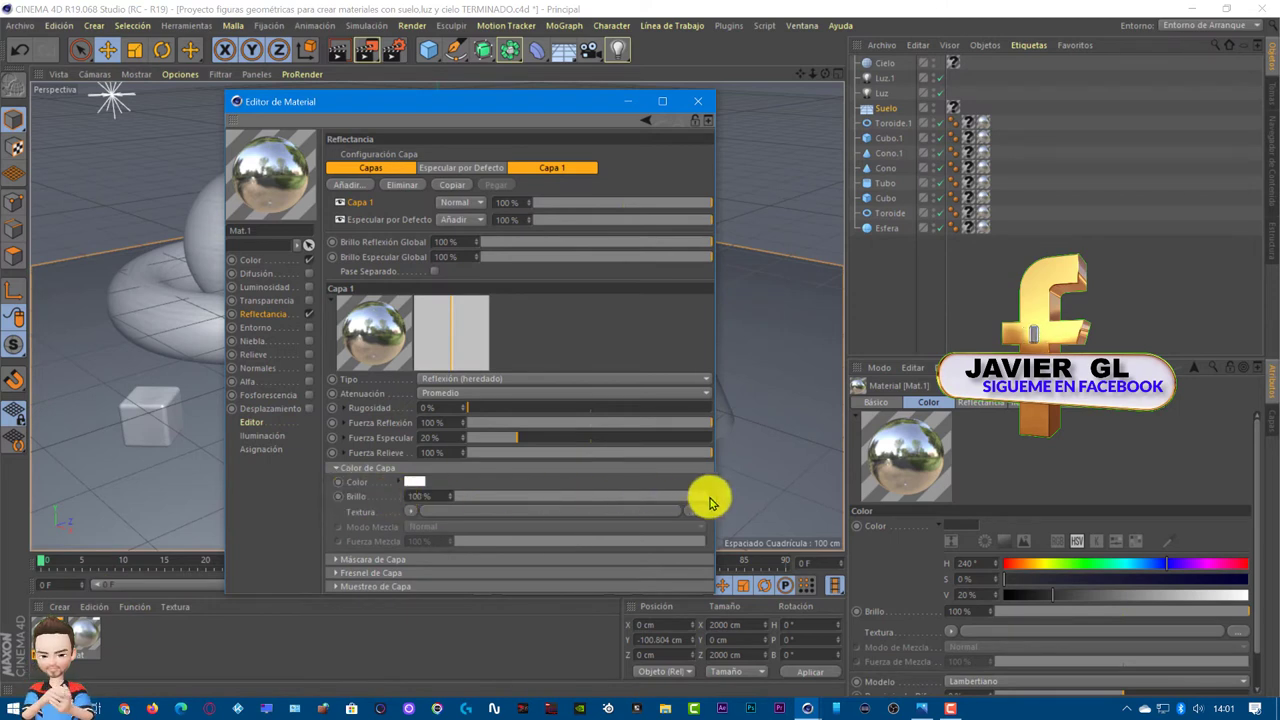
pyautogui.moveTo(703, 502); pyautogui.dragTo(488, 510)
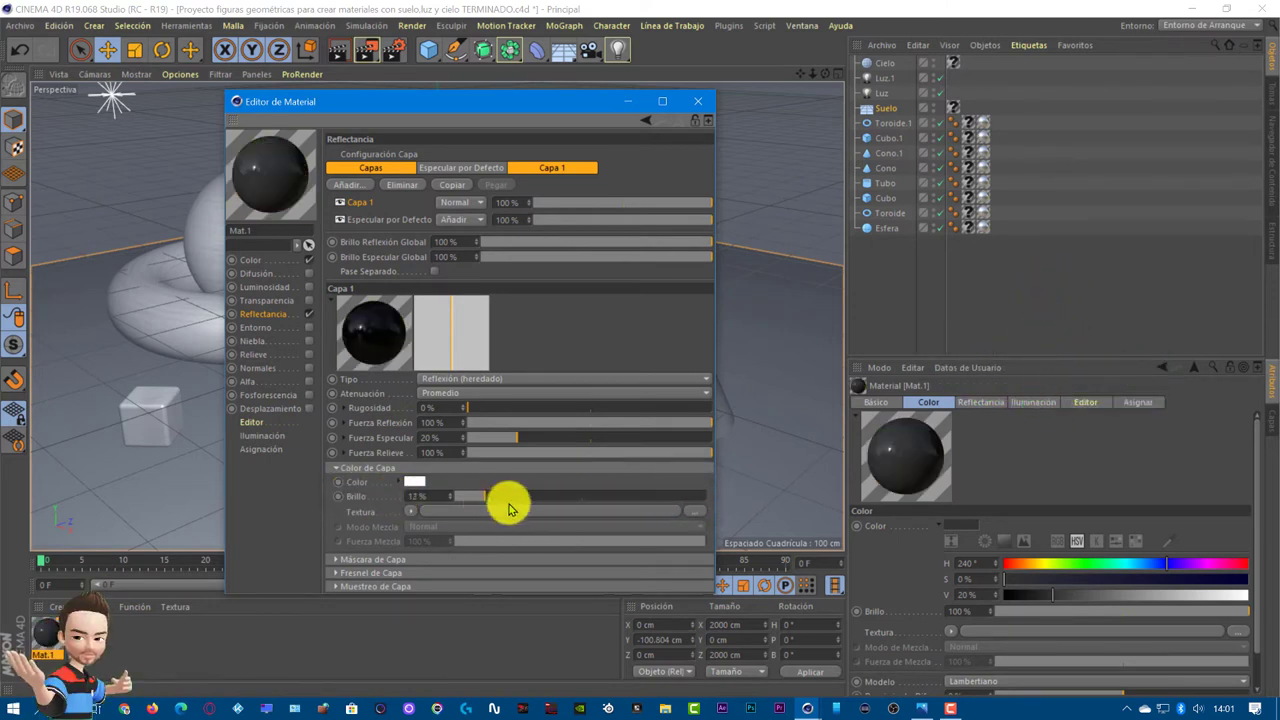
pyautogui.click(696, 106)
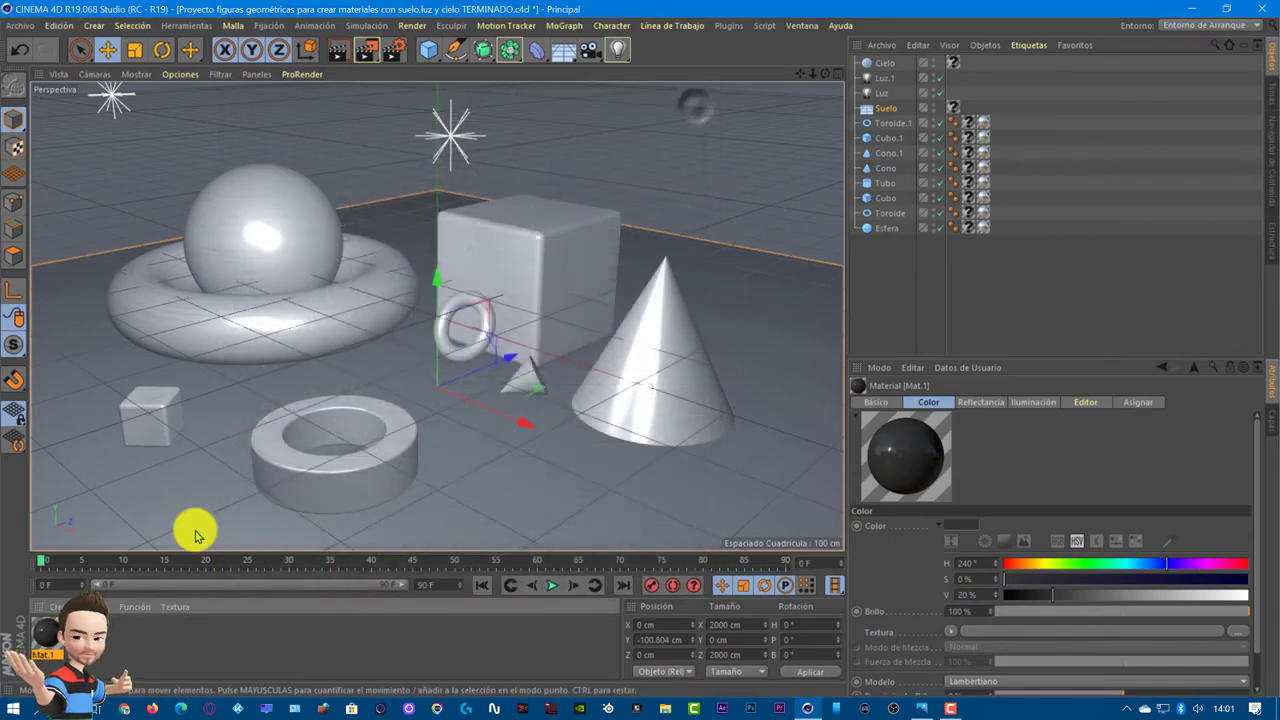
pyautogui.moveTo(135, 550); pyautogui.dragTo(190, 496)
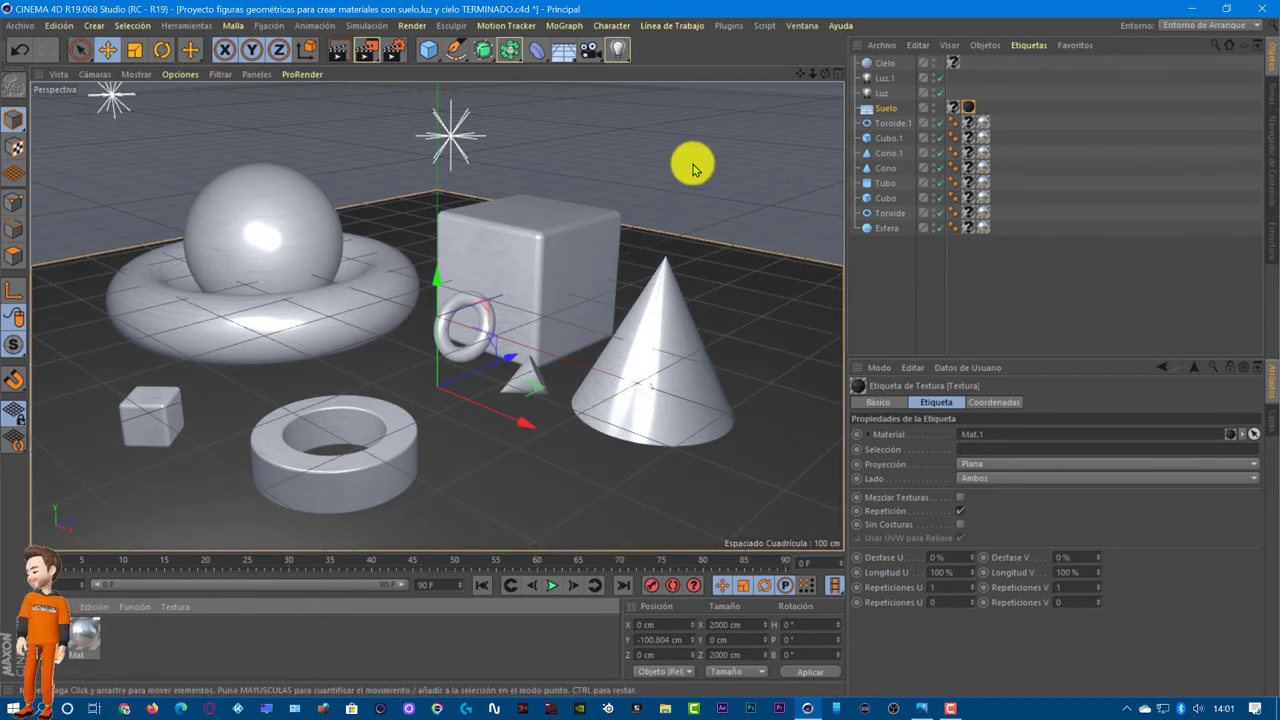
pyautogui.click(62, 606)
pyautogui.click(63, 488)
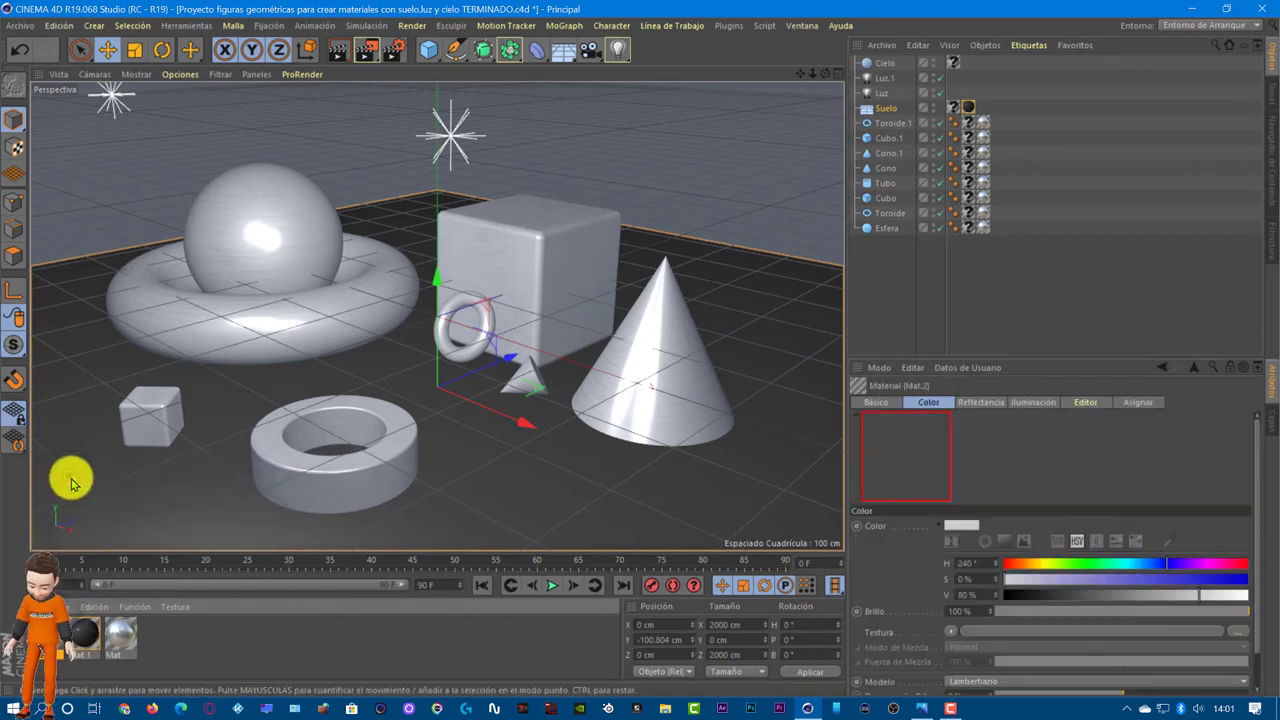
# Step: Load free_hdr_for_studio_render_by_djeric as Mat.2's colour texture and drag Mat.2 onto the Cielo sky
pyautogui.doubleClick(50, 638)
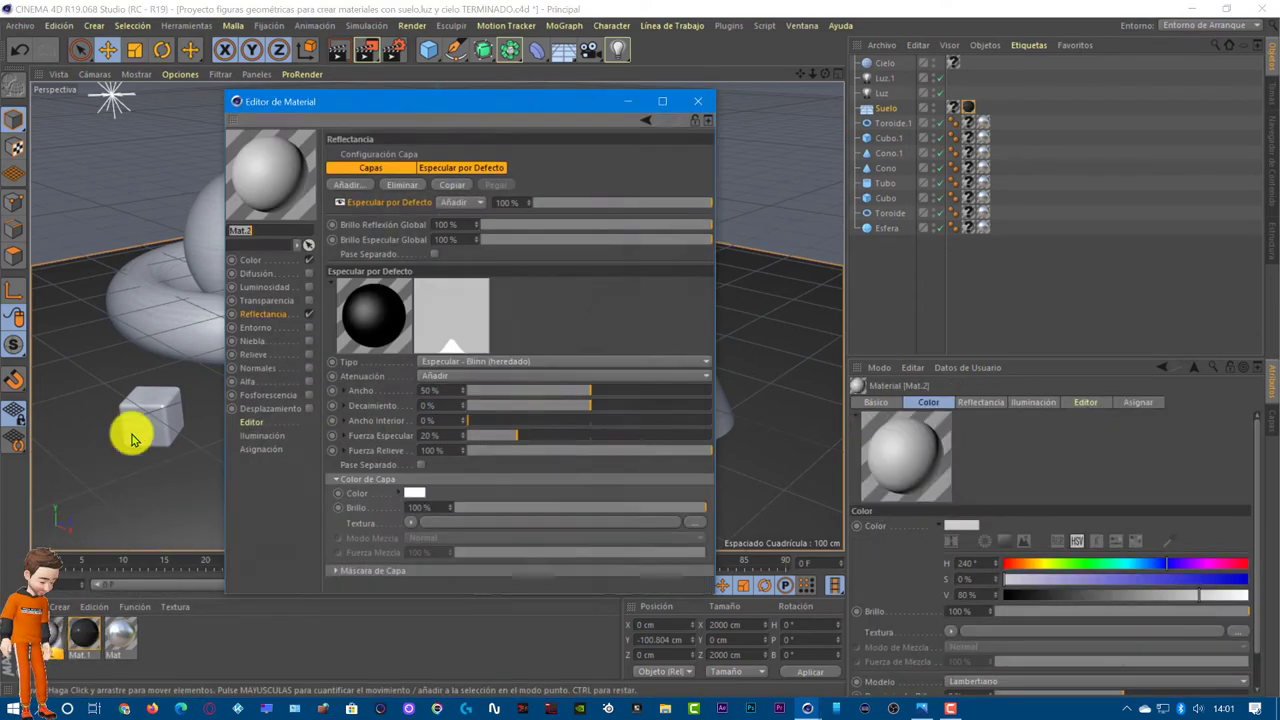
pyautogui.click(252, 259)
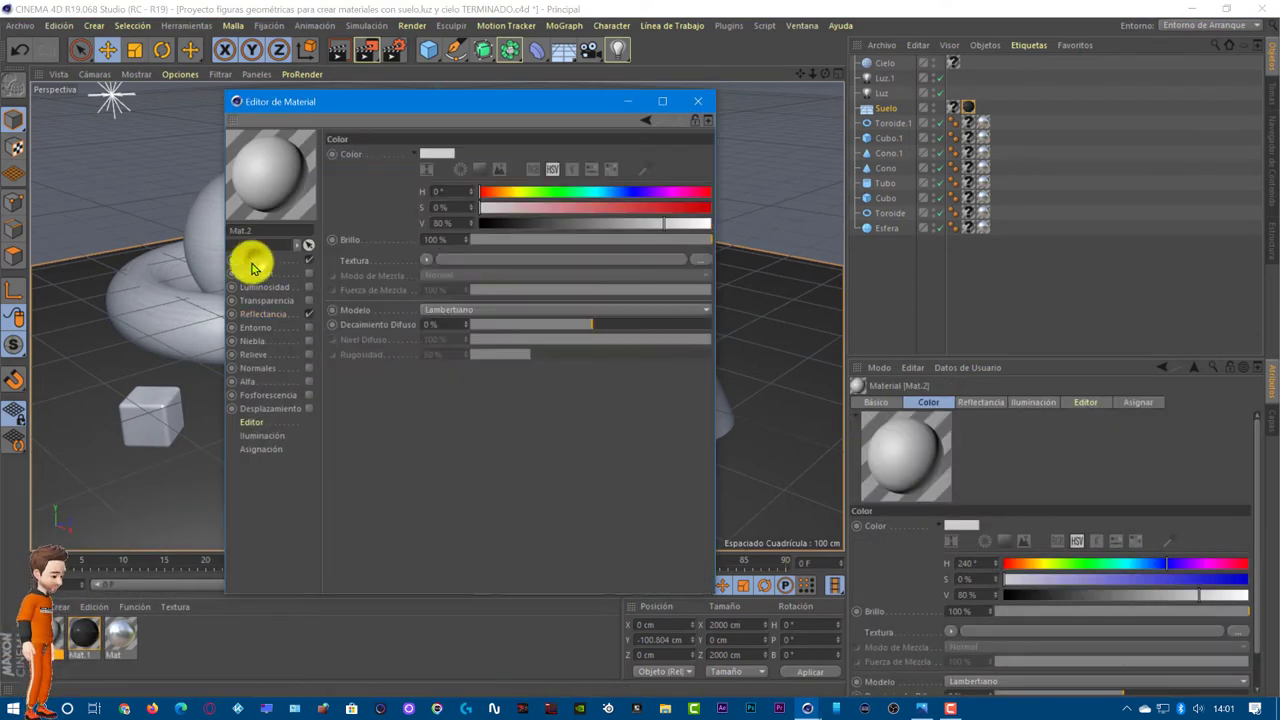
pyautogui.click(426, 260)
pyautogui.click(450, 298)
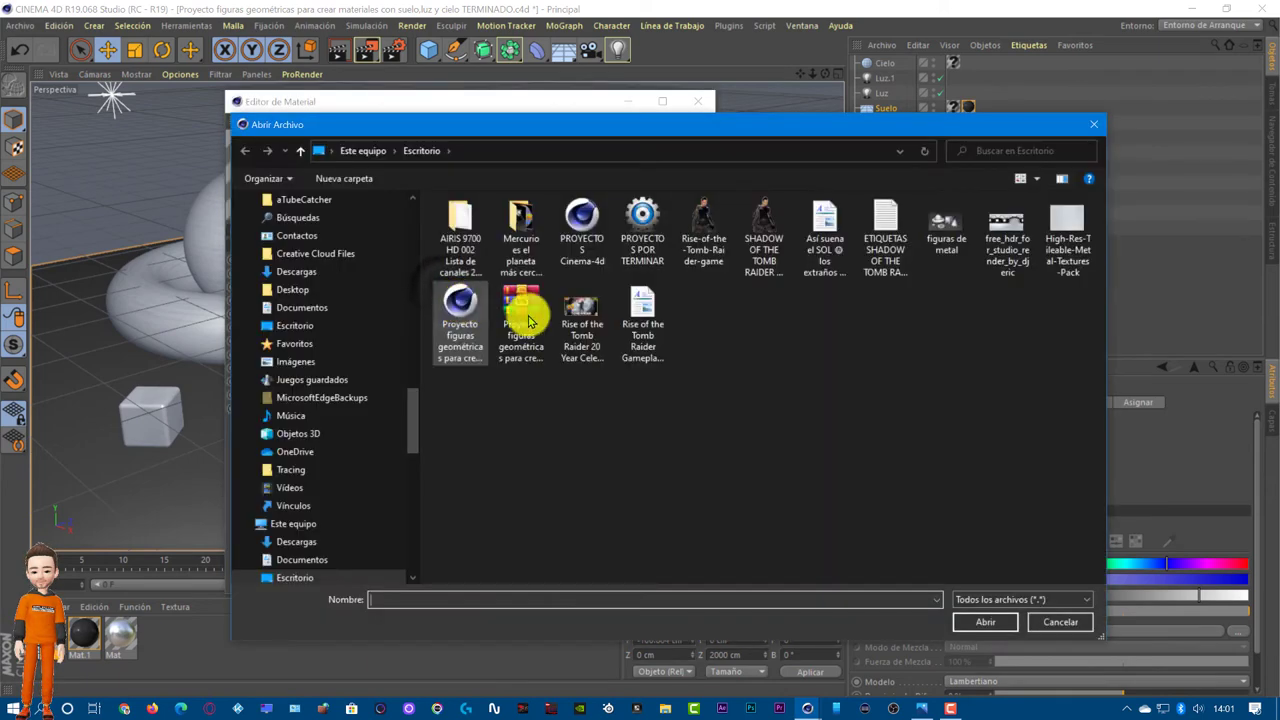
pyautogui.click(1006, 236)
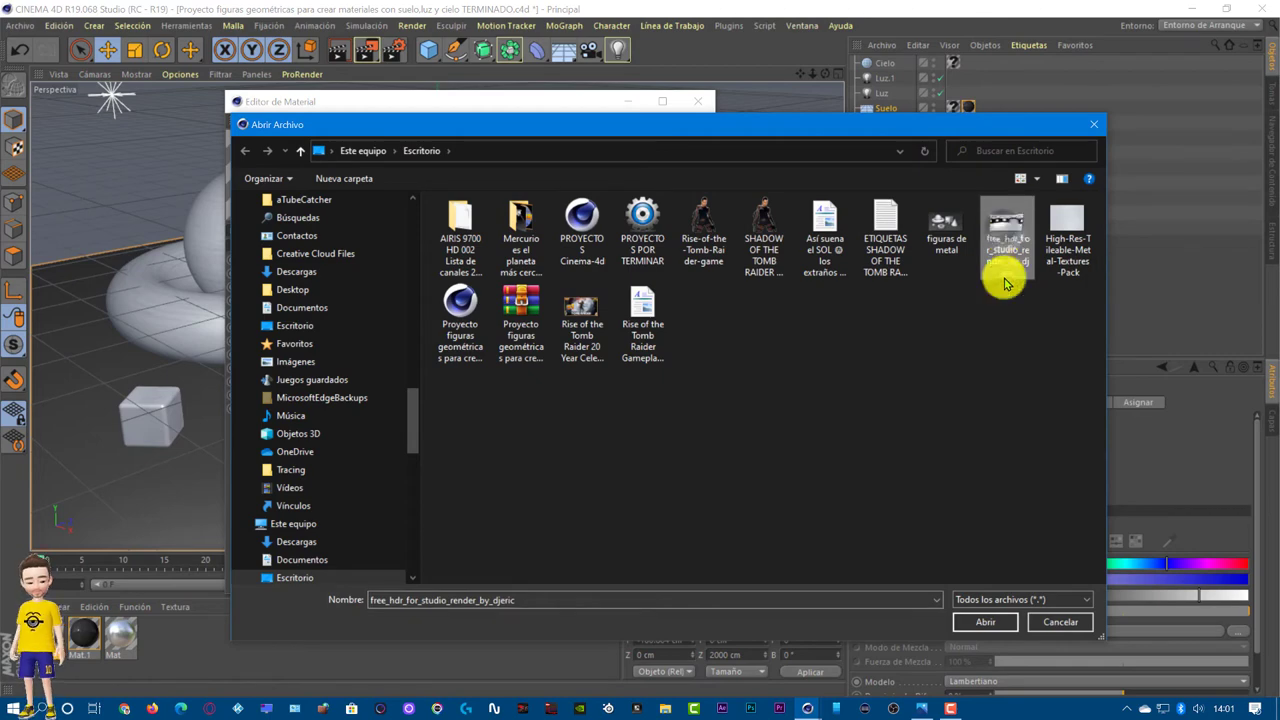
pyautogui.click(983, 624)
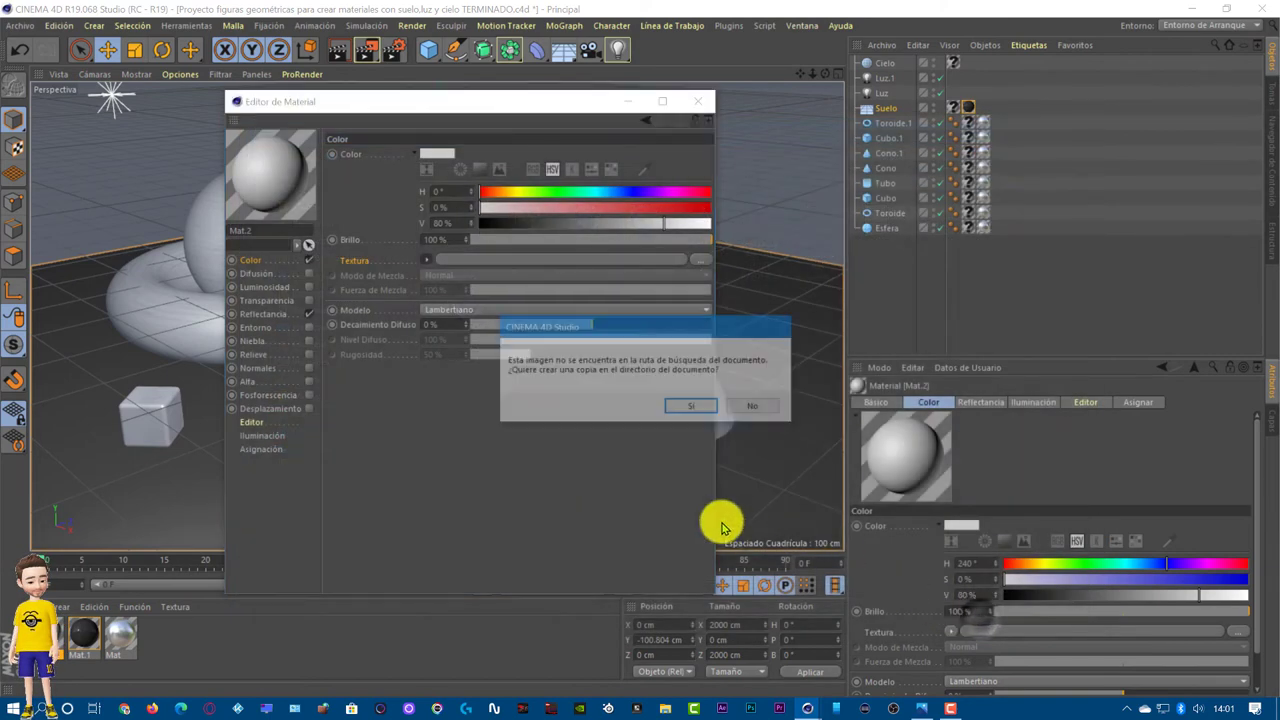
pyautogui.click(746, 410)
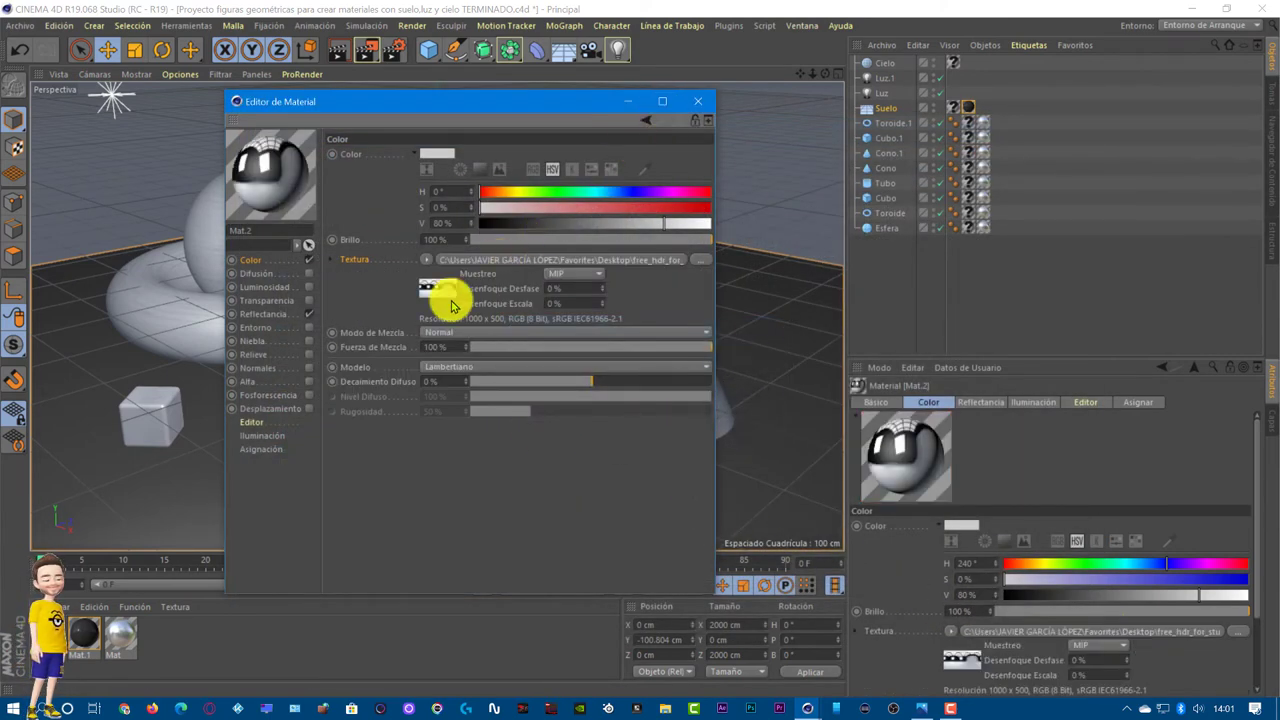
pyautogui.click(263, 314)
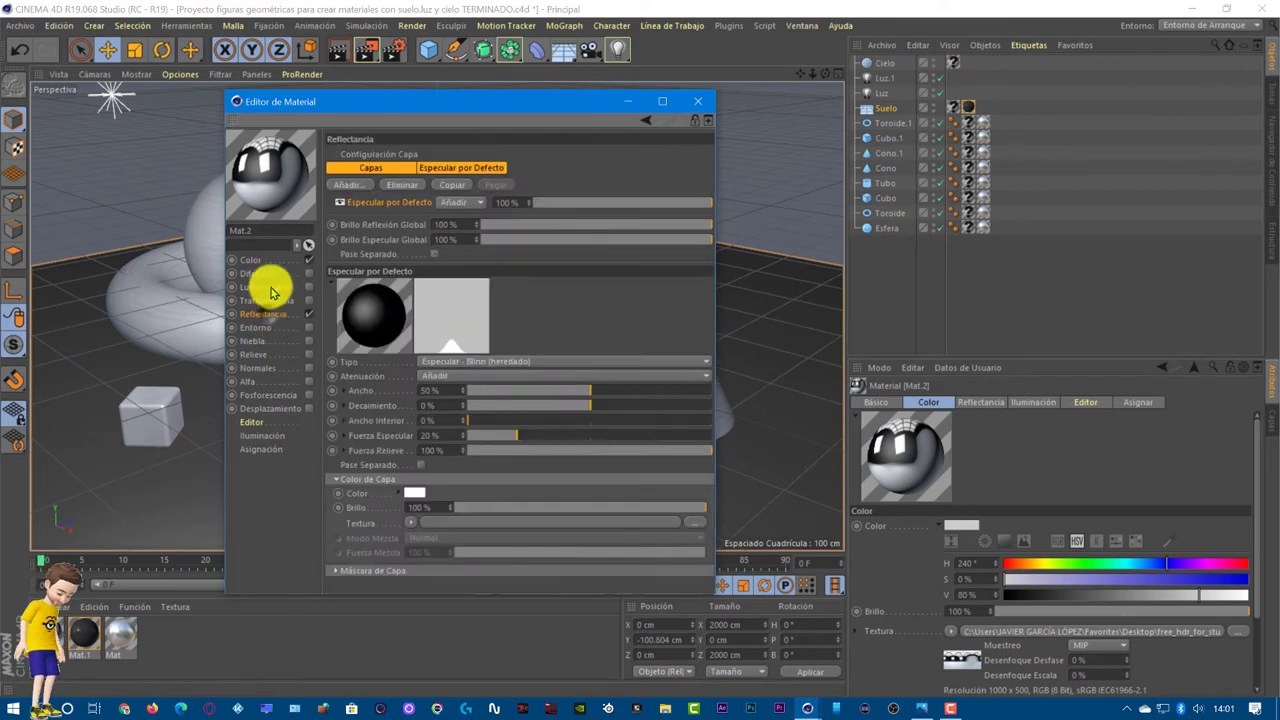
pyautogui.click(701, 104)
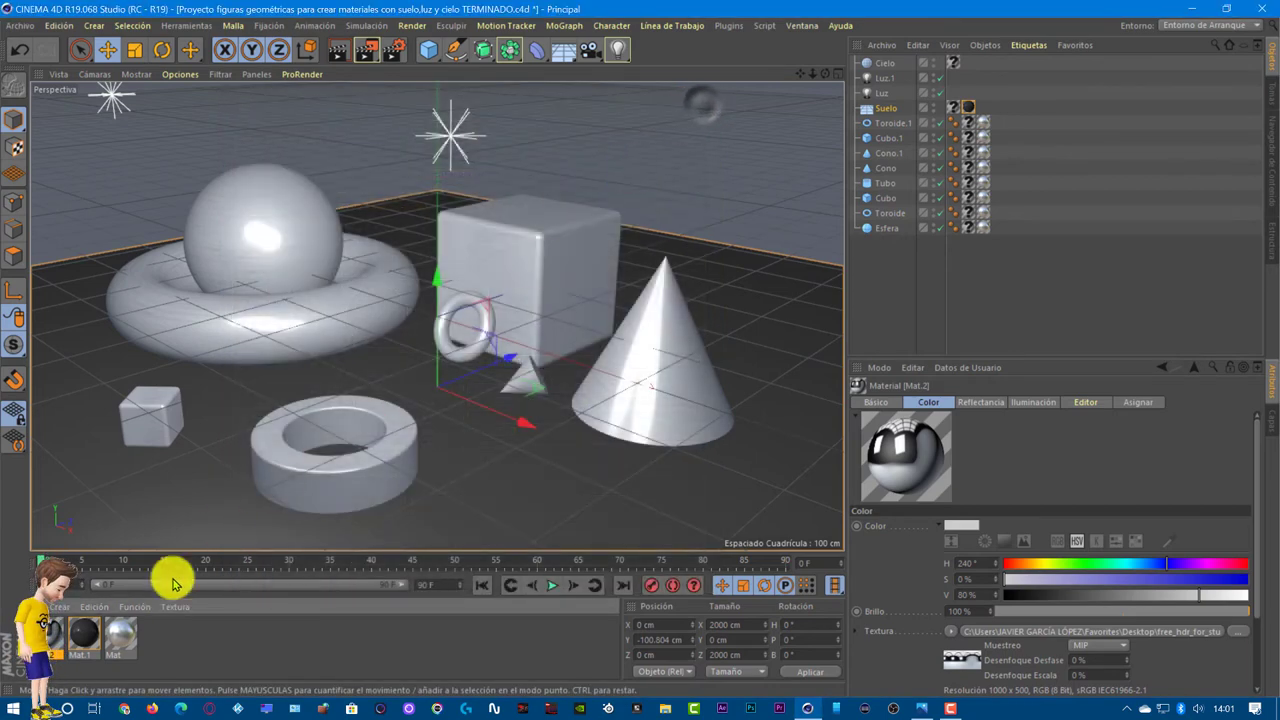
pyautogui.moveTo(55, 628); pyautogui.dragTo(890, 63)
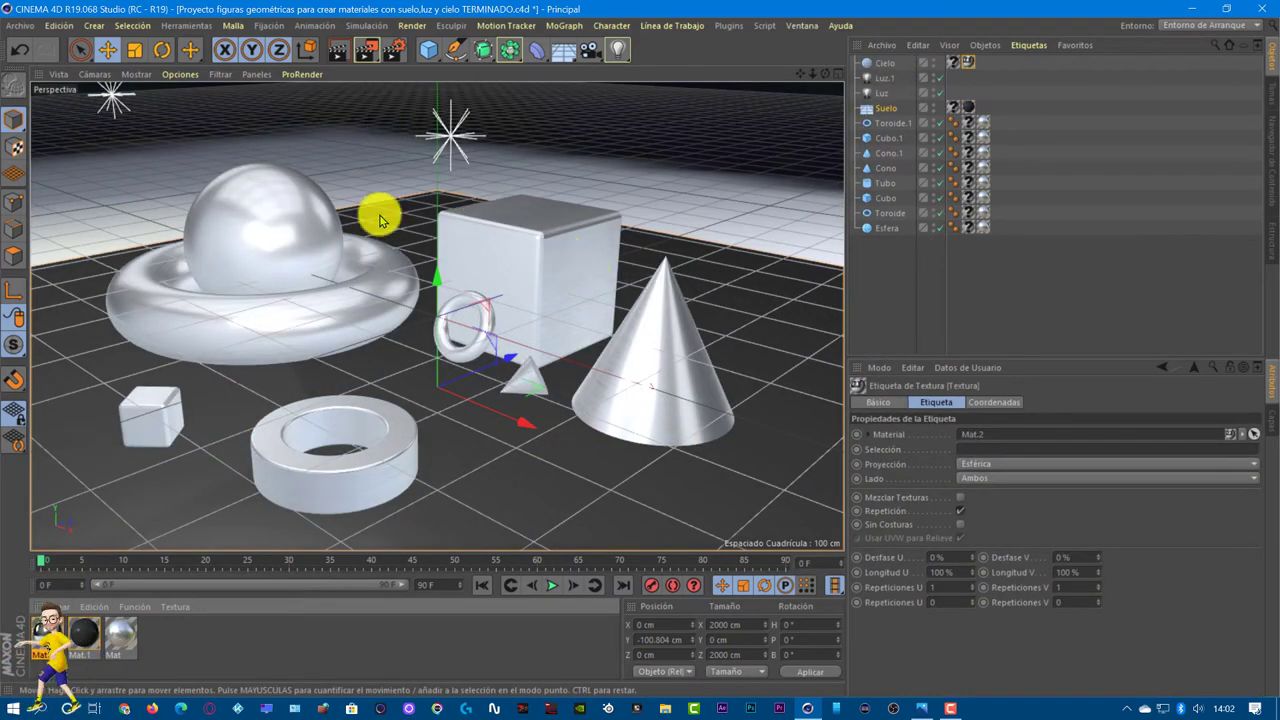
# Step: In Render Settings, confirm 1920×1080 output and set antialiasing to Mejorado, 2x2 to 4x4
pyautogui.click(391, 52)
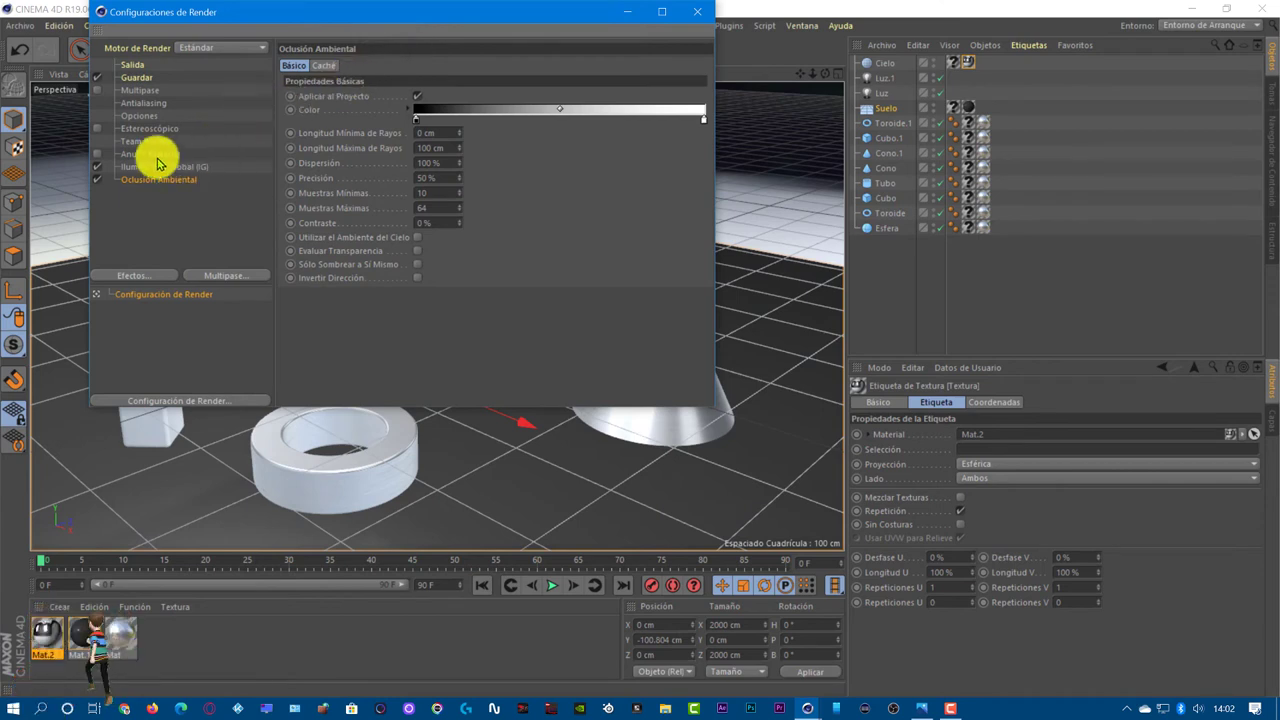
pyautogui.click(137, 65)
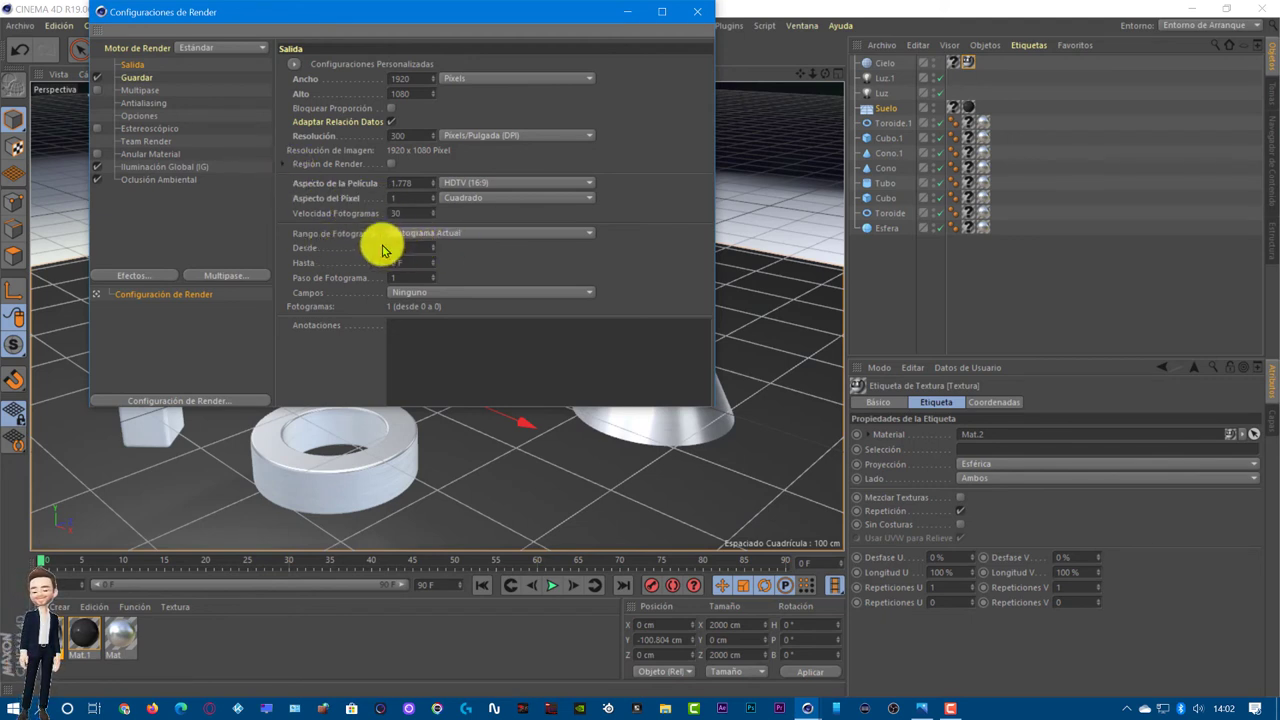
pyautogui.click(138, 105)
pyautogui.click(443, 64)
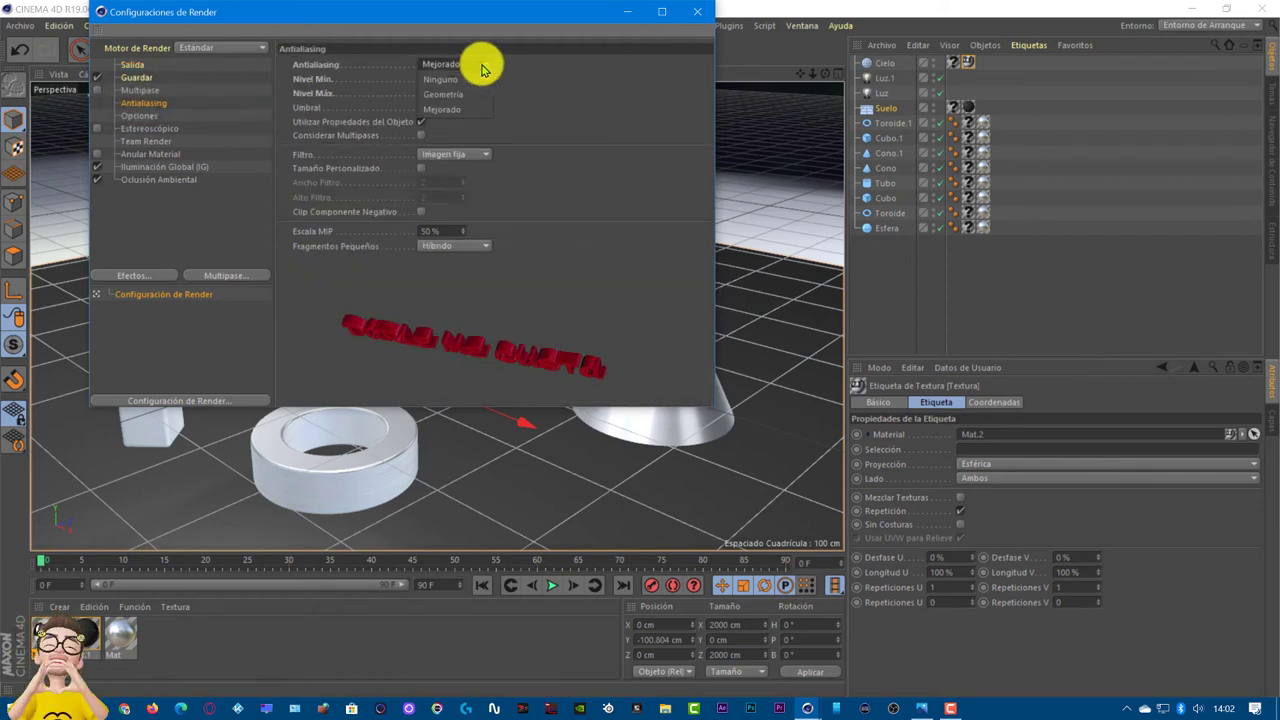
pyautogui.click(470, 65)
pyautogui.click(457, 64)
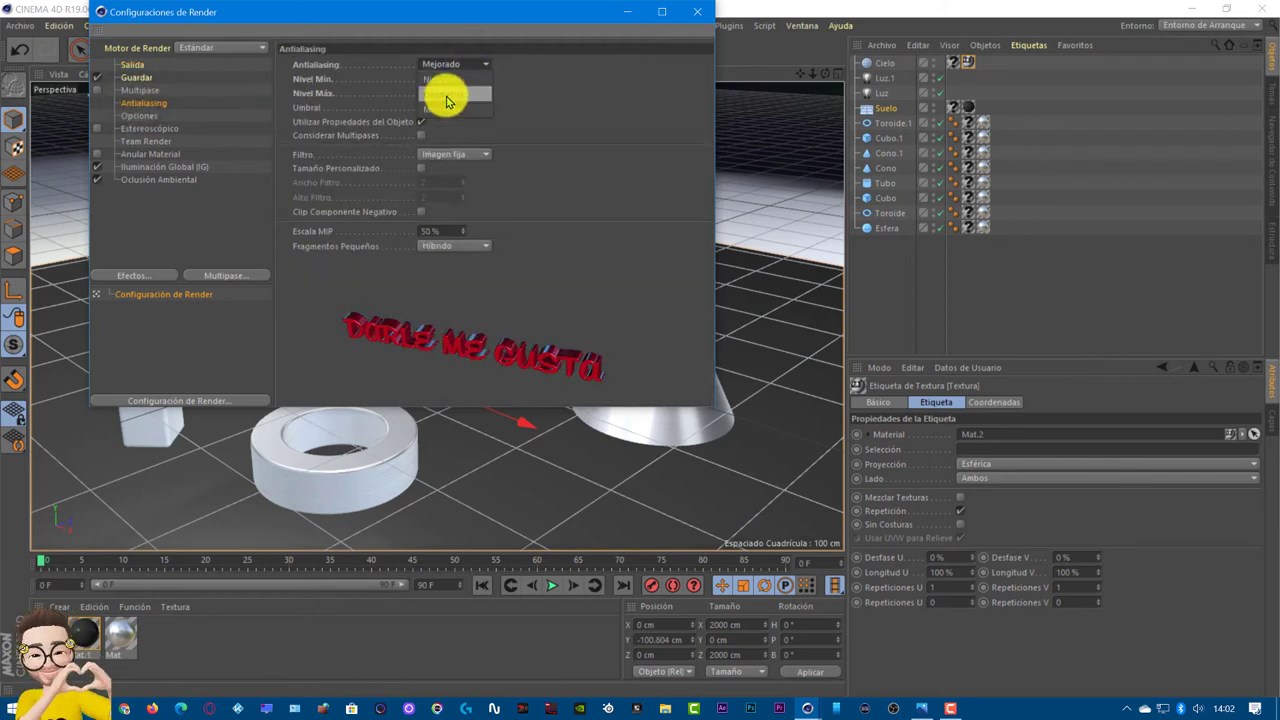
pyautogui.click(447, 100)
pyautogui.click(449, 60)
pyautogui.click(443, 63)
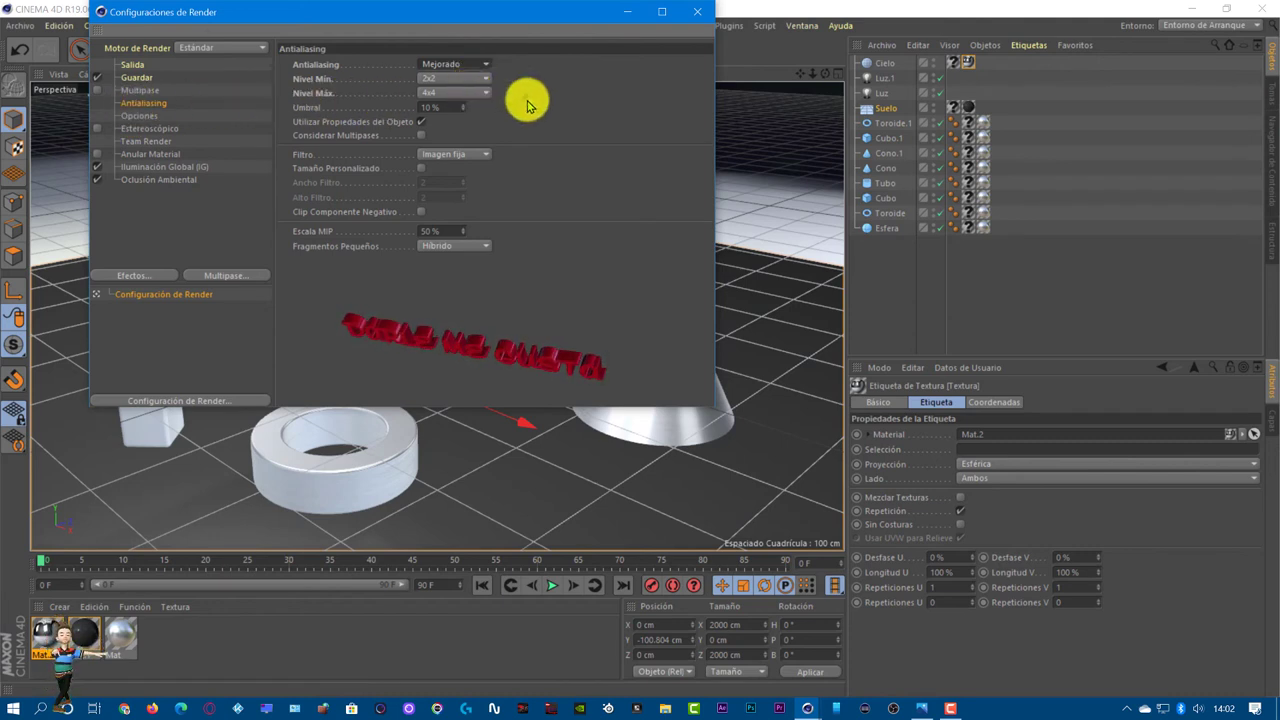
pyautogui.click(156, 198)
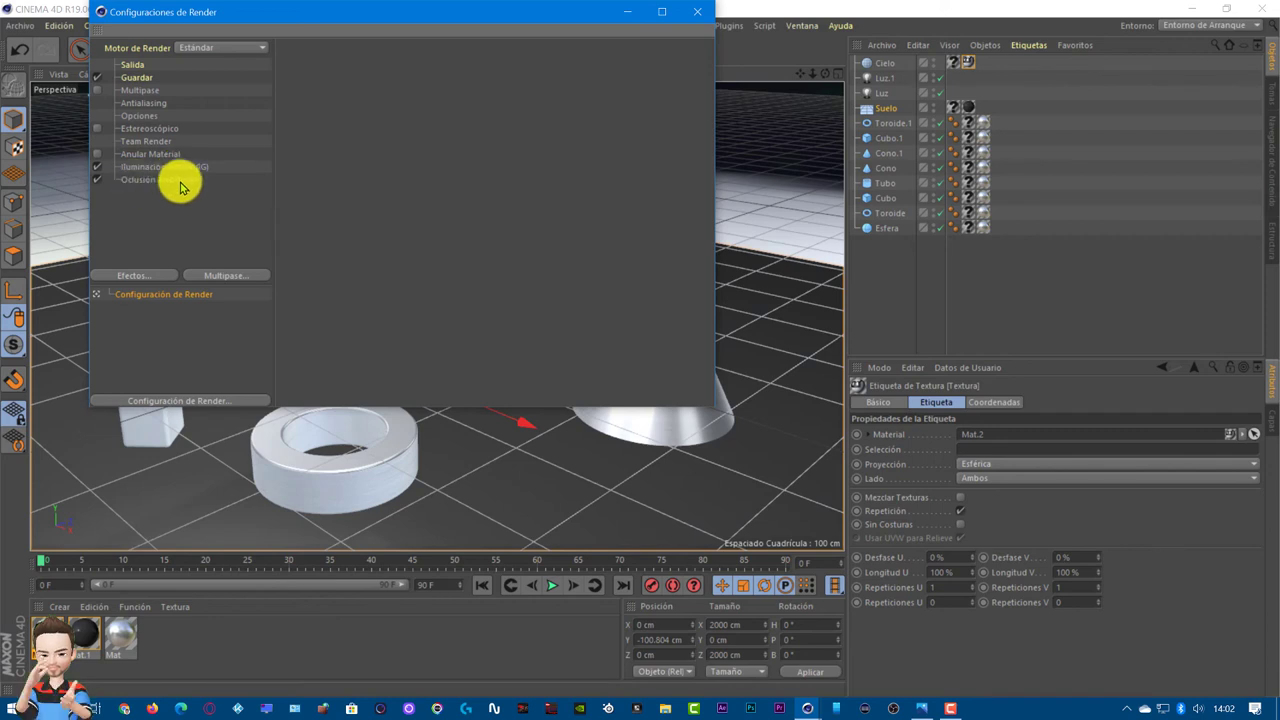
# Step: Look over the Efectos list, Iluminación Global and Oclusión Ambiental pages, then close Configuraciones de Render
pyautogui.click(130, 278)
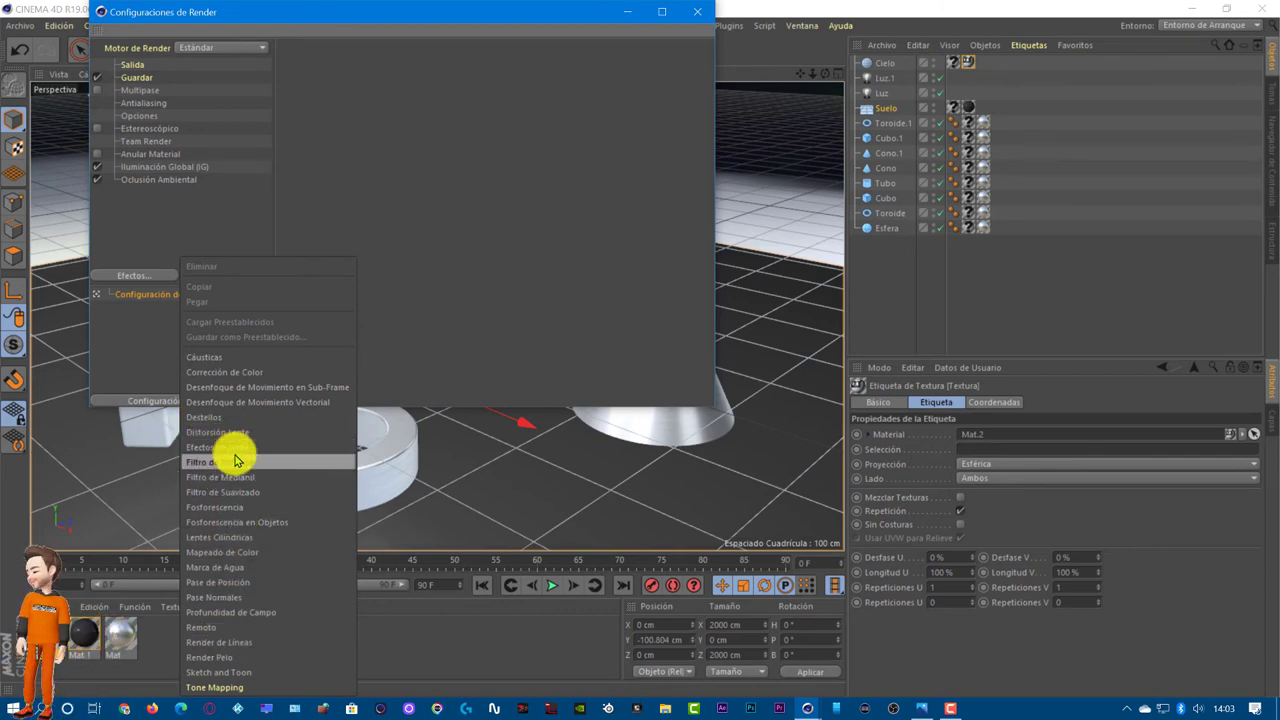
pyautogui.click(121, 204)
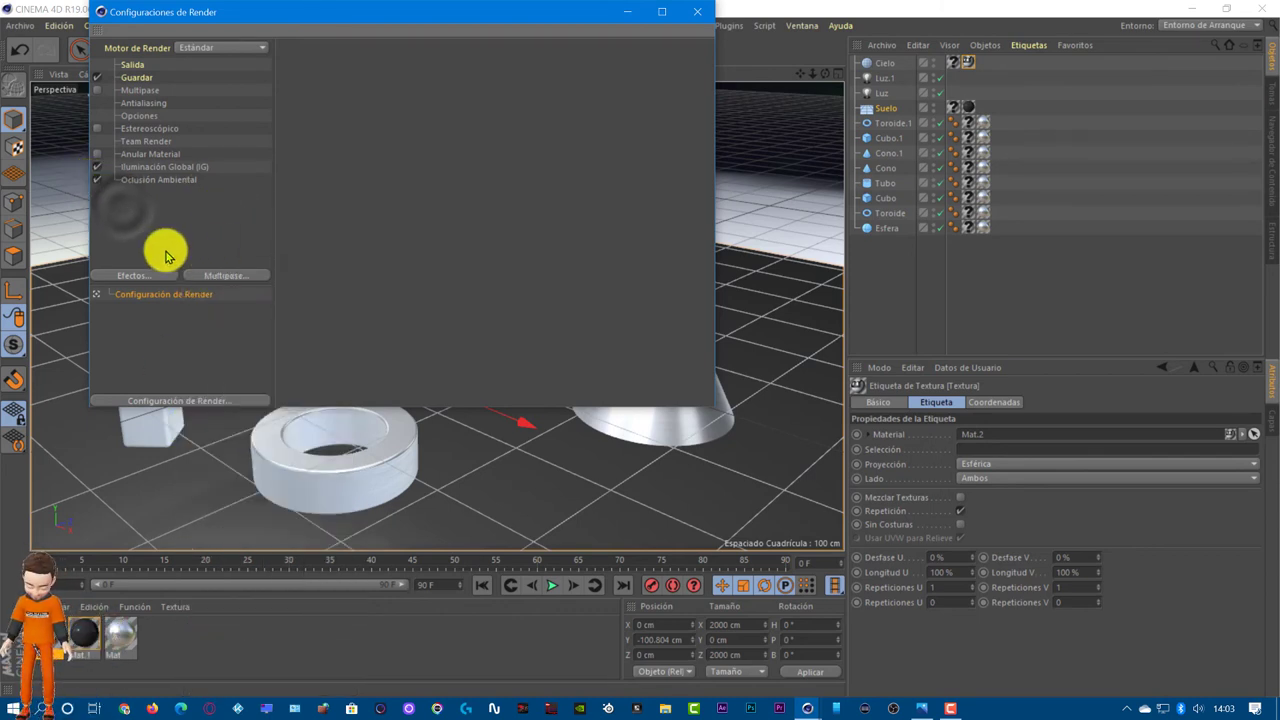
pyautogui.click(140, 167)
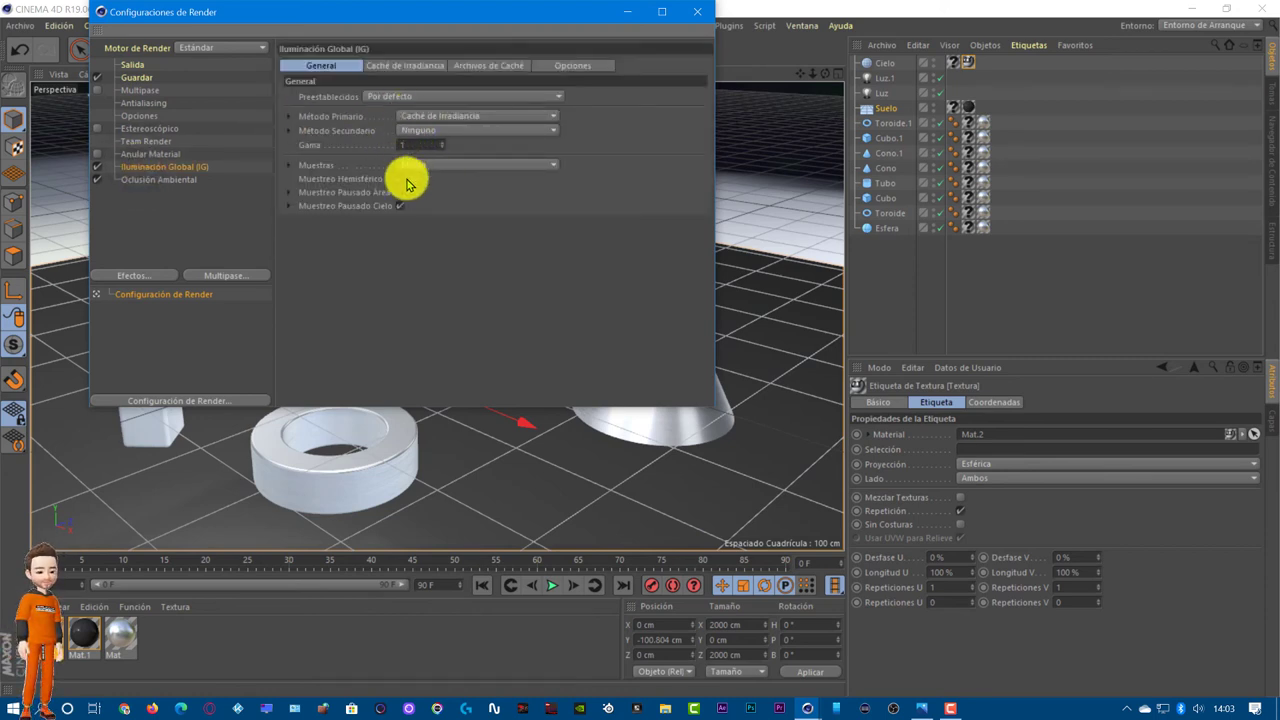
pyautogui.click(162, 179)
pyautogui.click(163, 220)
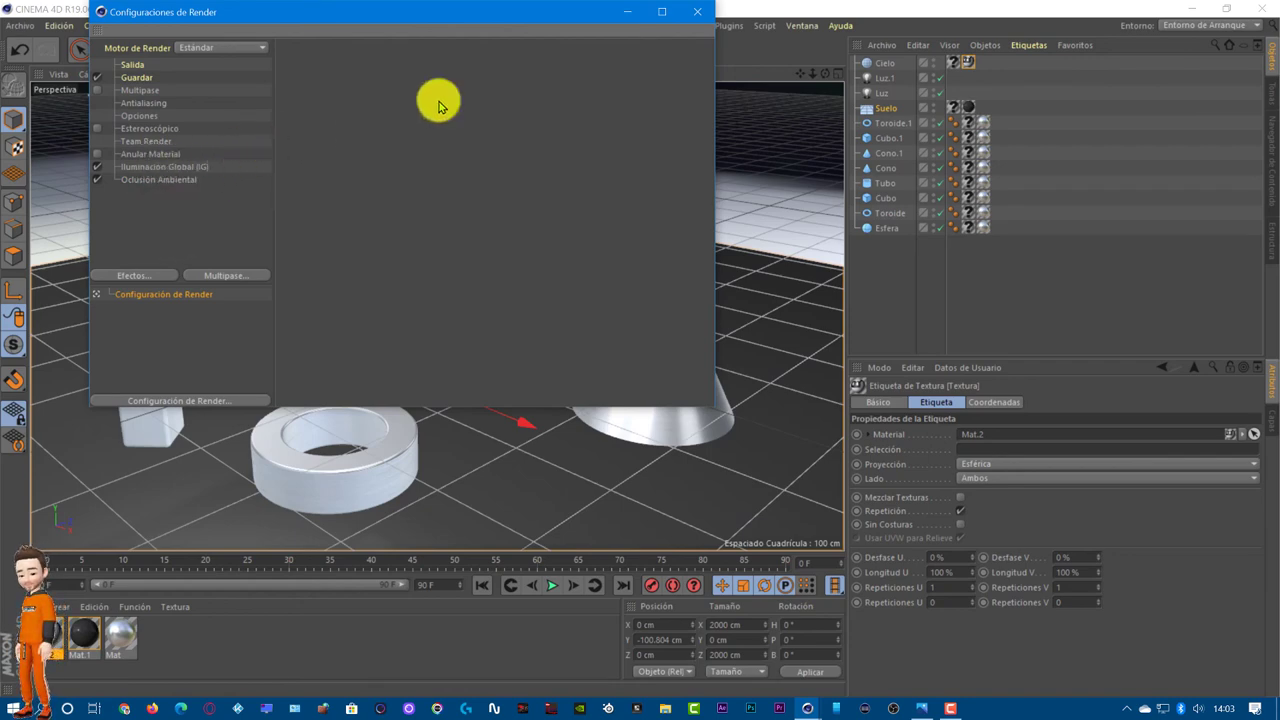
pyautogui.click(700, 15)
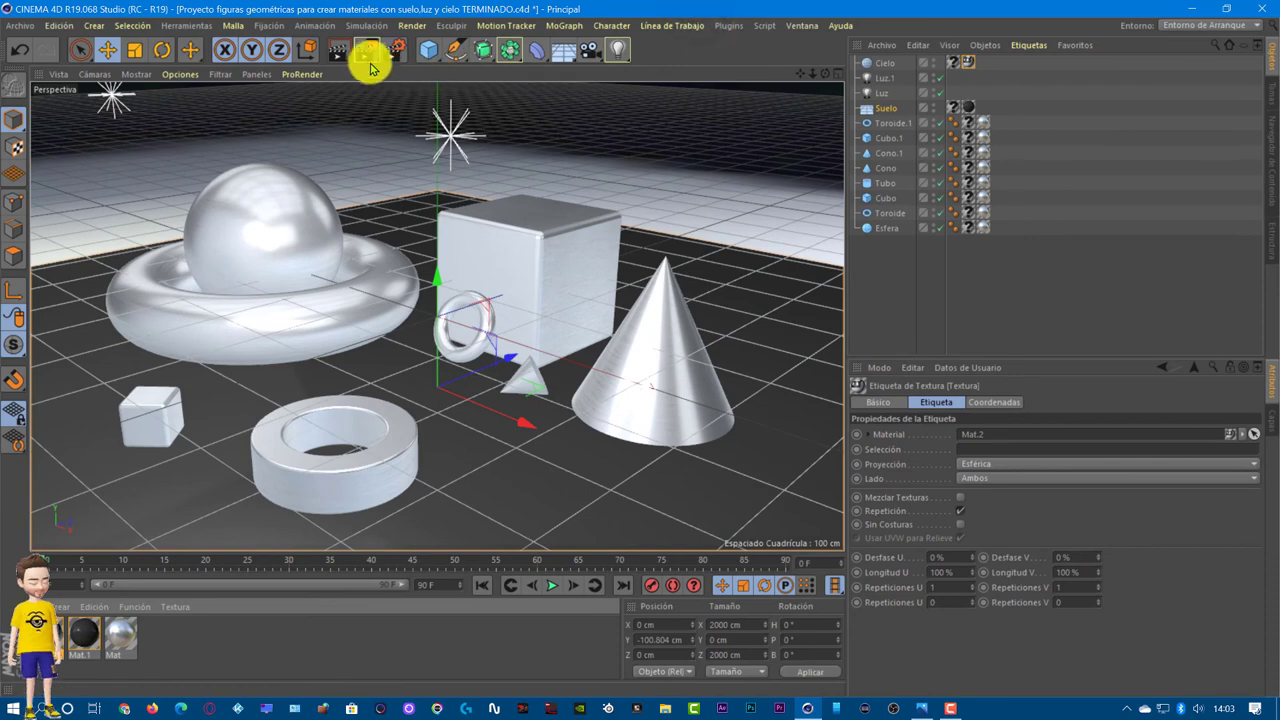
# Step: Render the scene to the Picture Viewer, answering No to the overwrite prompt
pyautogui.click(363, 50)
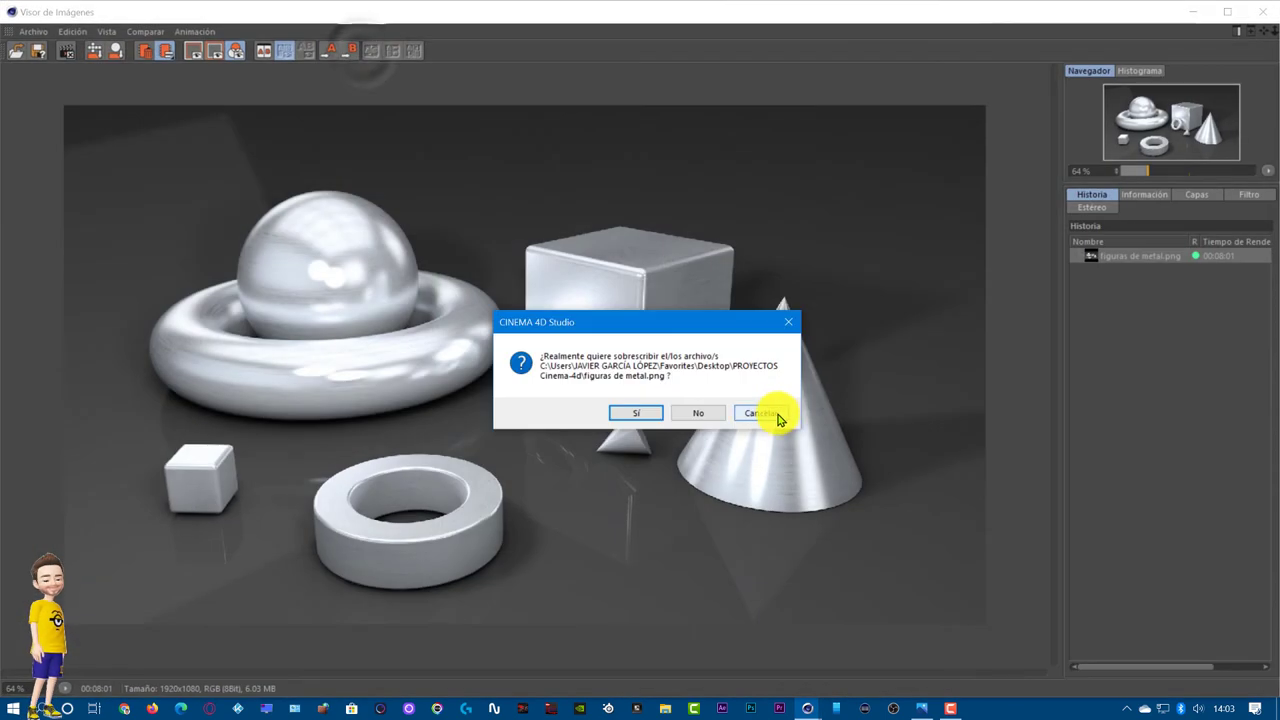
pyautogui.click(690, 414)
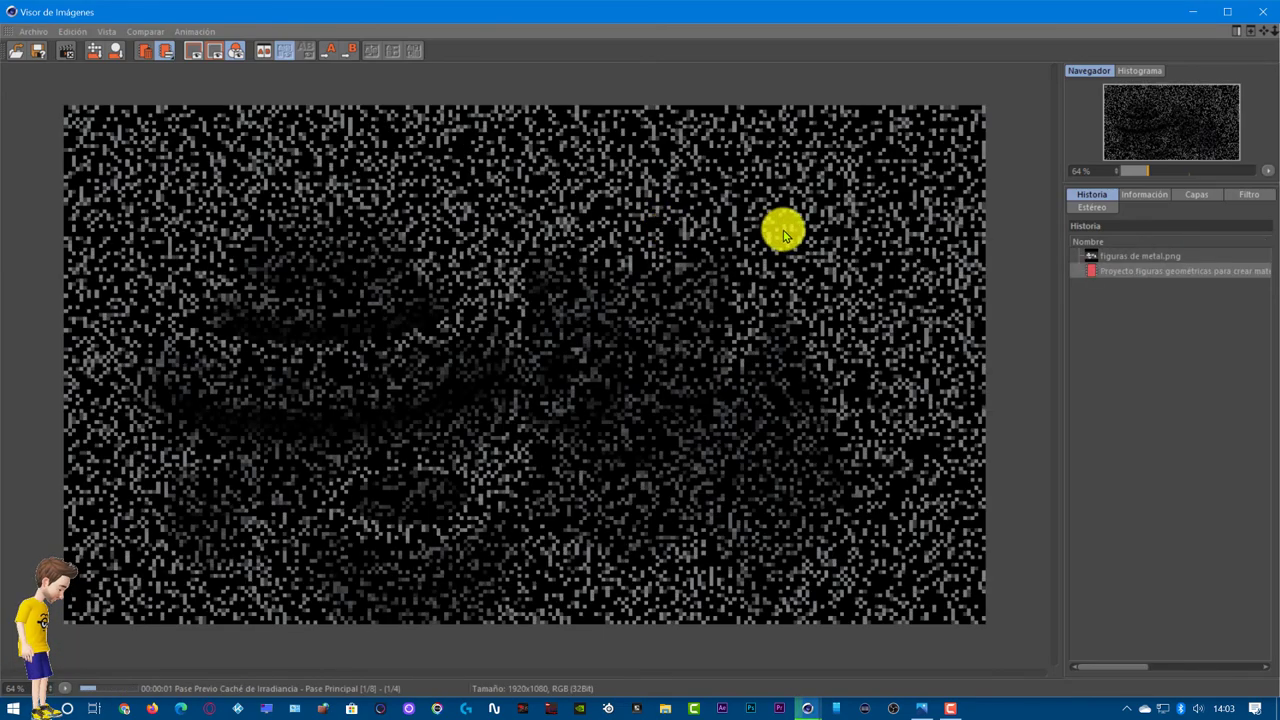